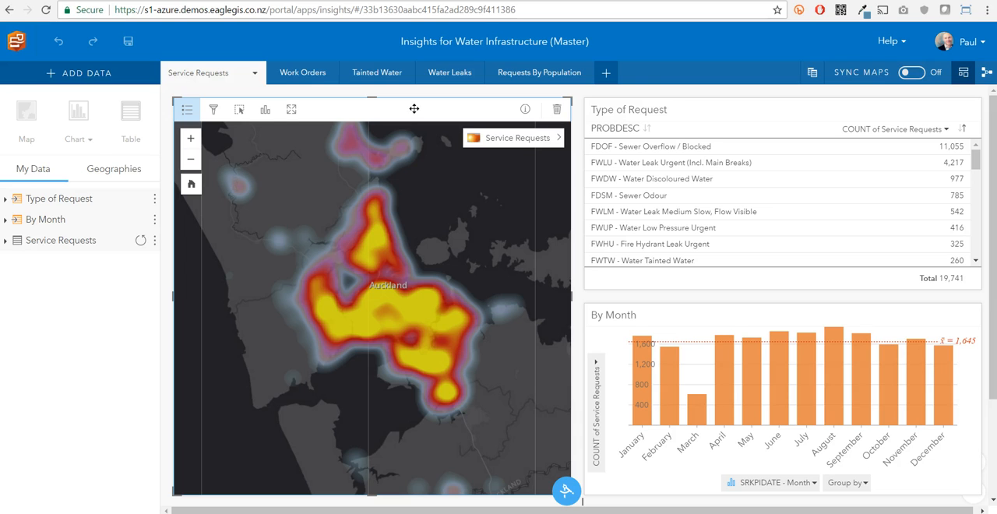
# Step: Select the request types one by one in the Type of Request table, from Sewer Overflow / Blocked to Sewer Odour, to compare their map patterns
pyautogui.click(739, 323)
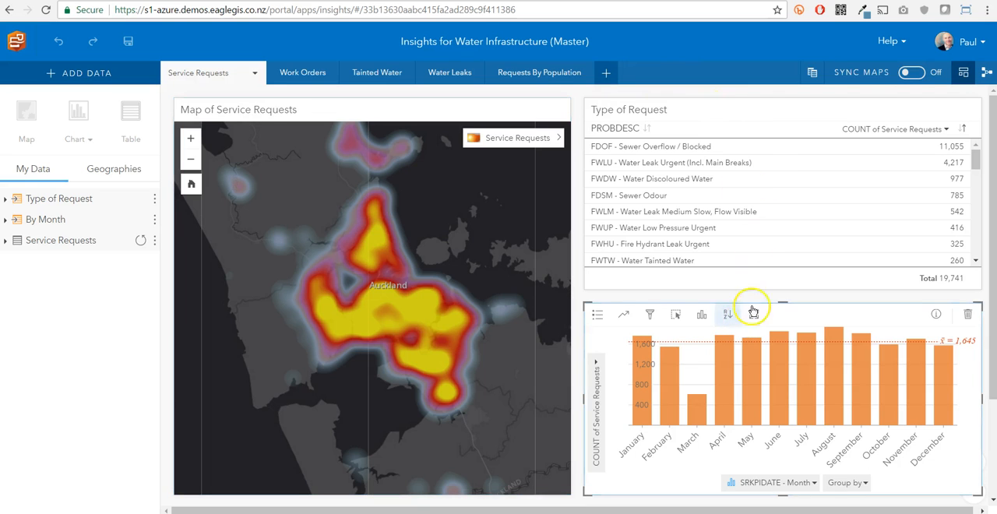
pyautogui.click(739, 110)
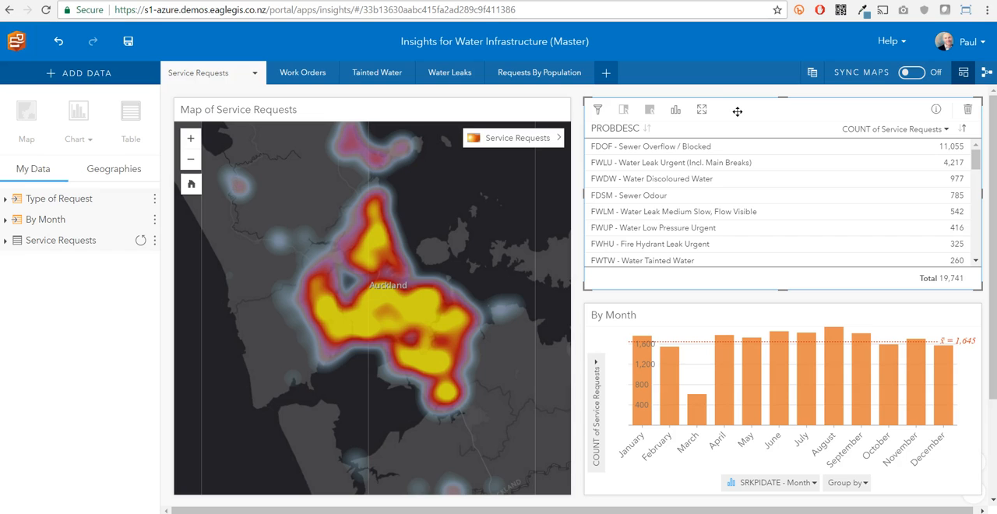
pyautogui.click(700, 148)
pyautogui.click(694, 166)
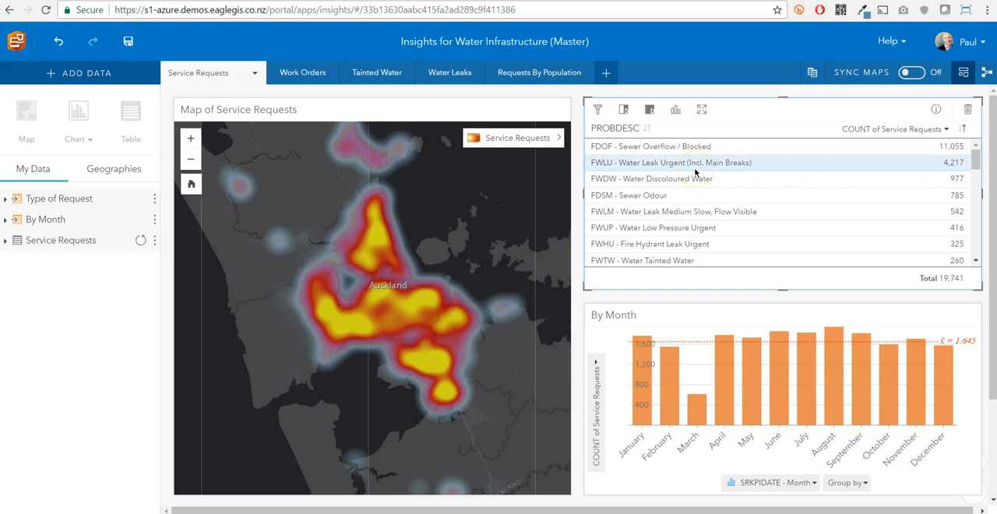
pyautogui.click(684, 180)
pyautogui.click(678, 200)
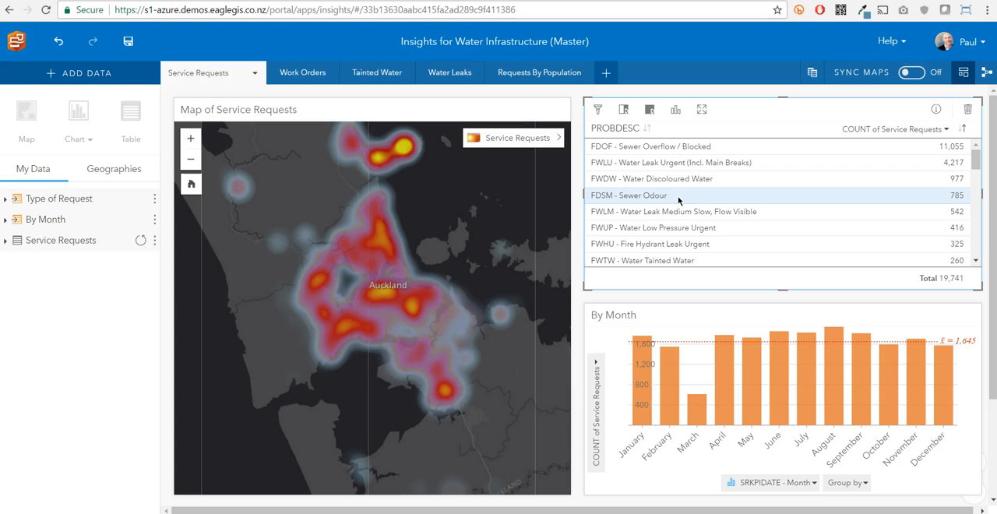
# Step: Select individual months up to July in the By Month chart to examine how the service requests are distributed on the map
pyautogui.click(725, 356)
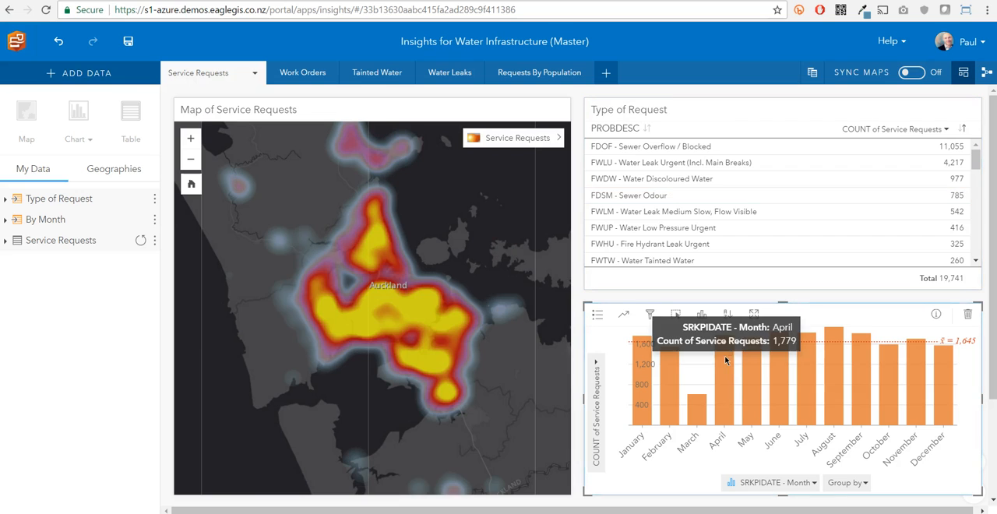
pyautogui.click(752, 358)
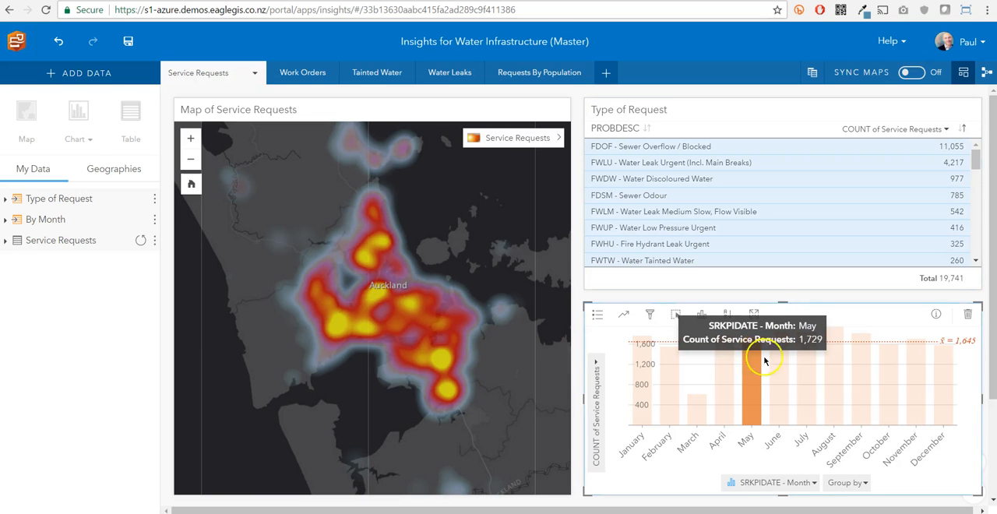
pyautogui.click(807, 362)
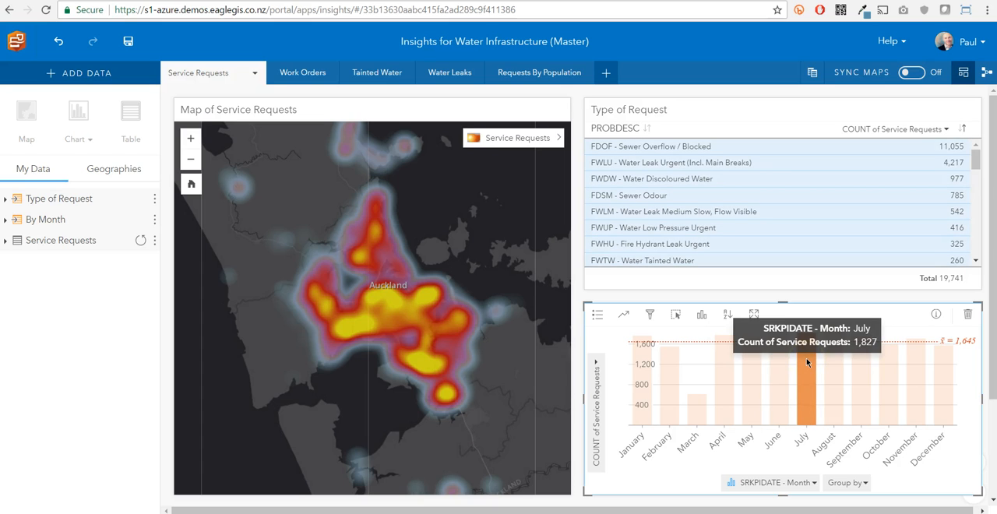
# Step: Change the Type of Request card to a bubble chart and the By Month card to a summary table
pyautogui.click(794, 107)
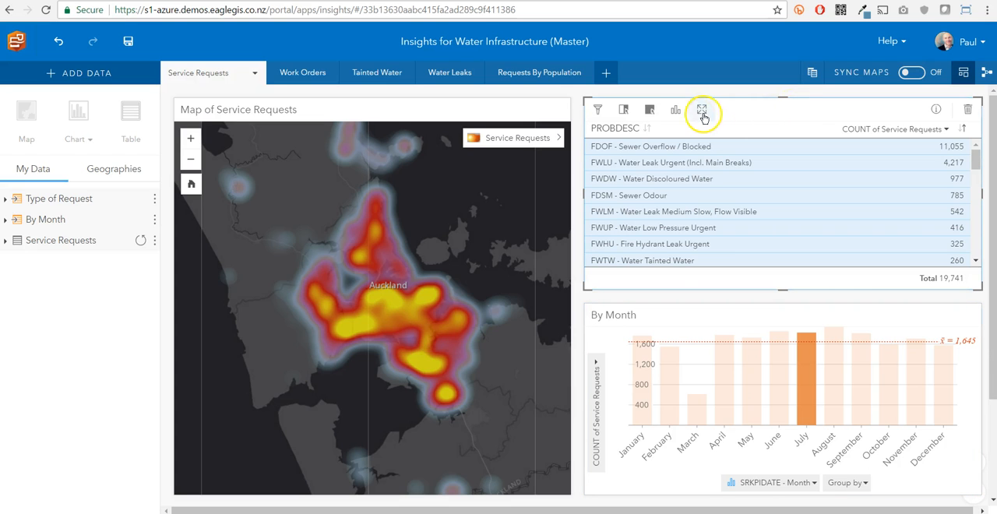
pyautogui.click(675, 109)
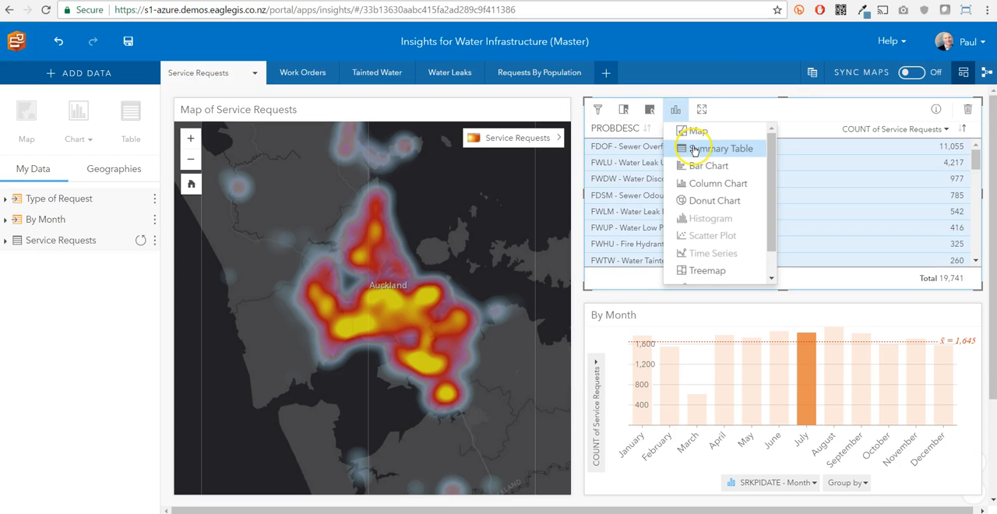
pyautogui.scroll(-1, 706, 267)
pyautogui.click(711, 259)
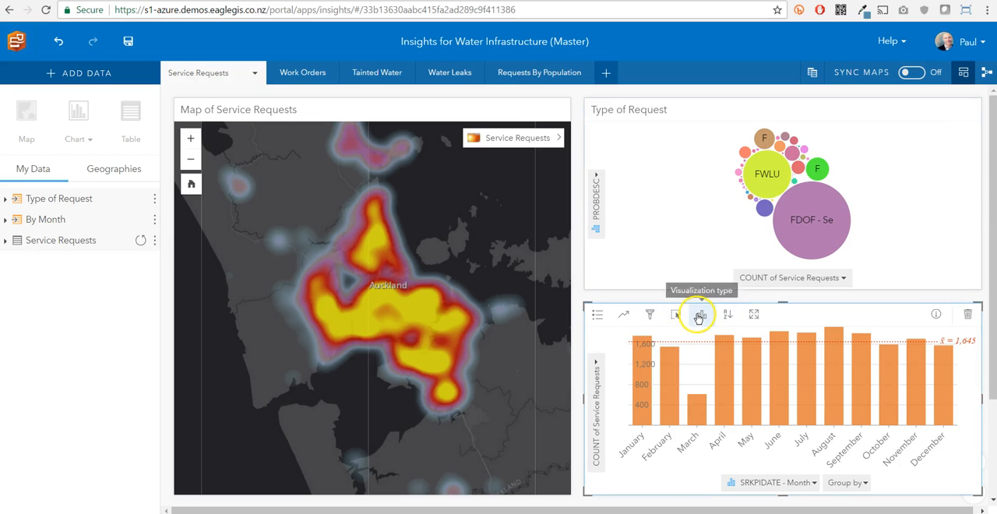
pyautogui.click(699, 317)
pyautogui.click(715, 352)
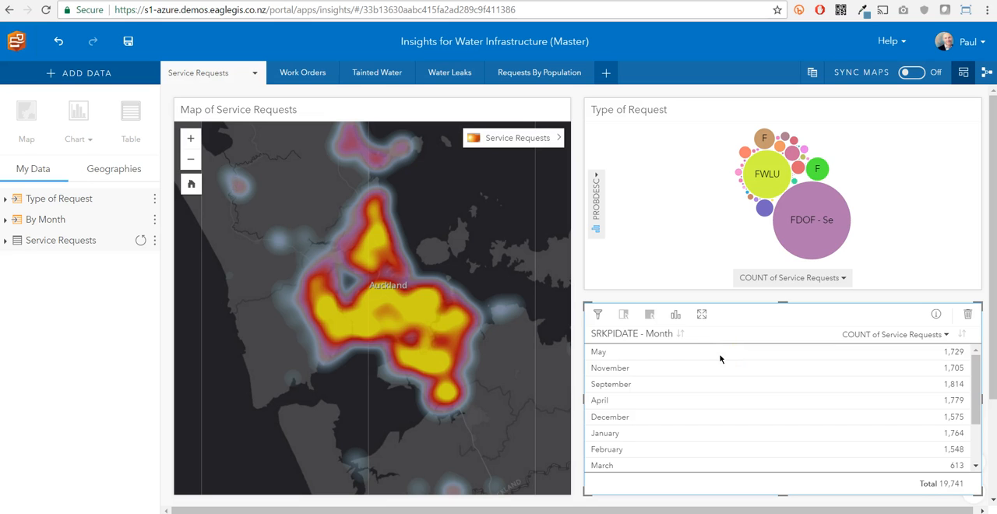
# Step: Select the FWLU - Water Leak Urgent bubble in the Type of Request chart to examine its requests on the map
pyautogui.moveTo(770, 171)
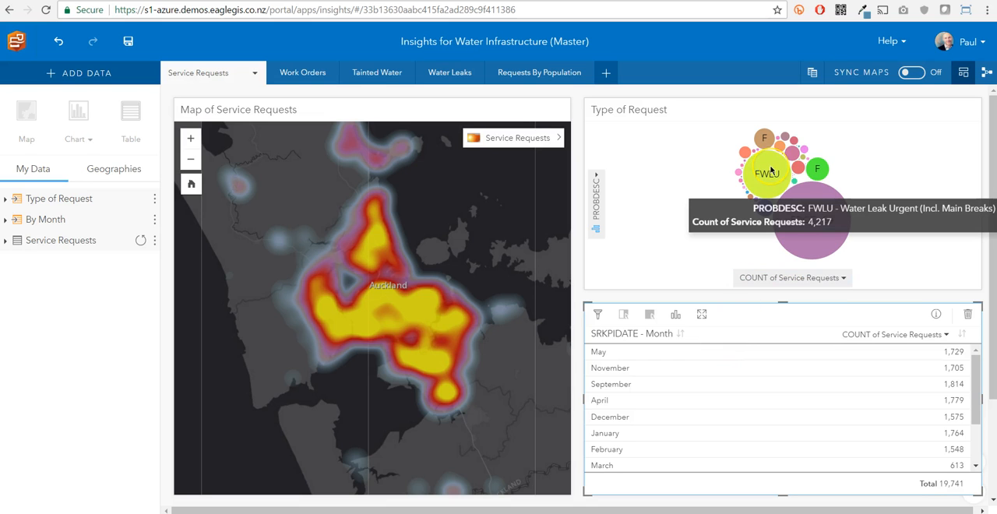
pyautogui.click(766, 140)
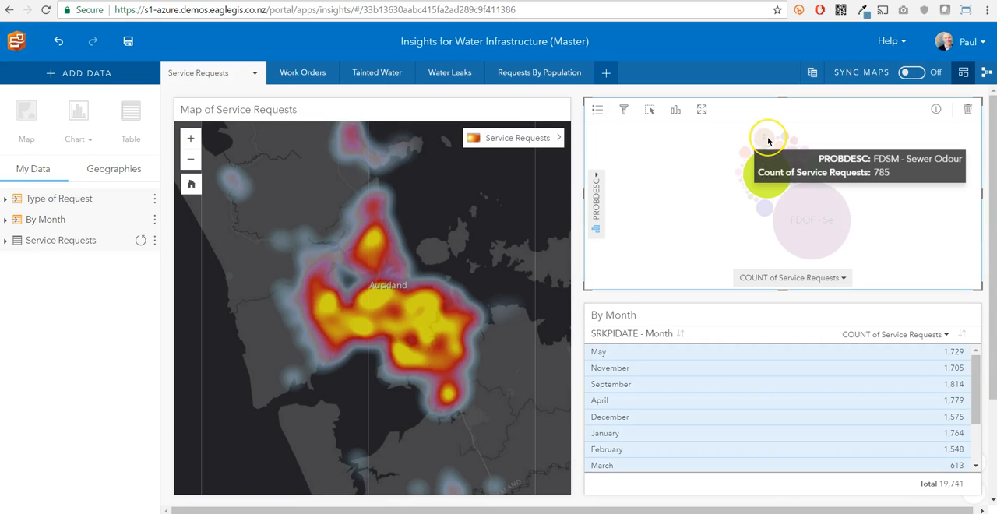
pyautogui.click(761, 183)
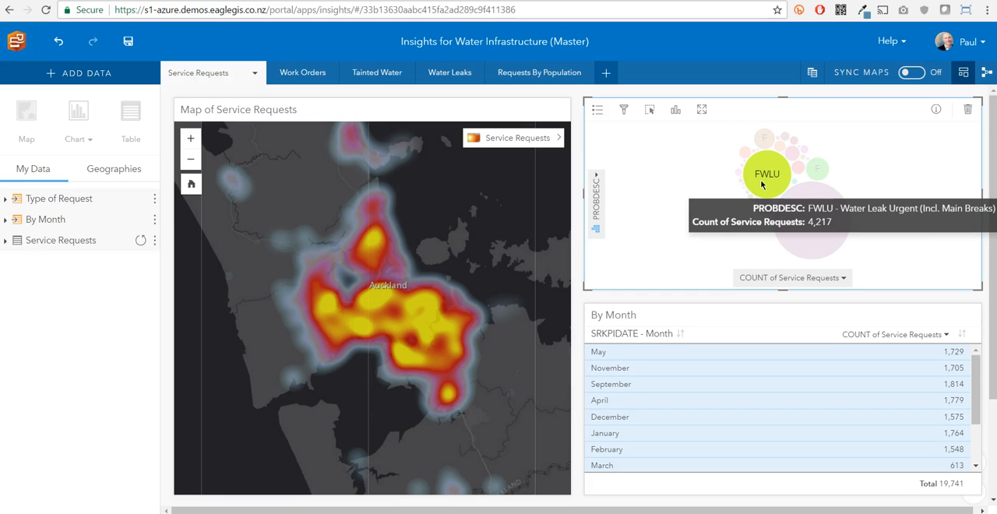
pyautogui.click(136, 475)
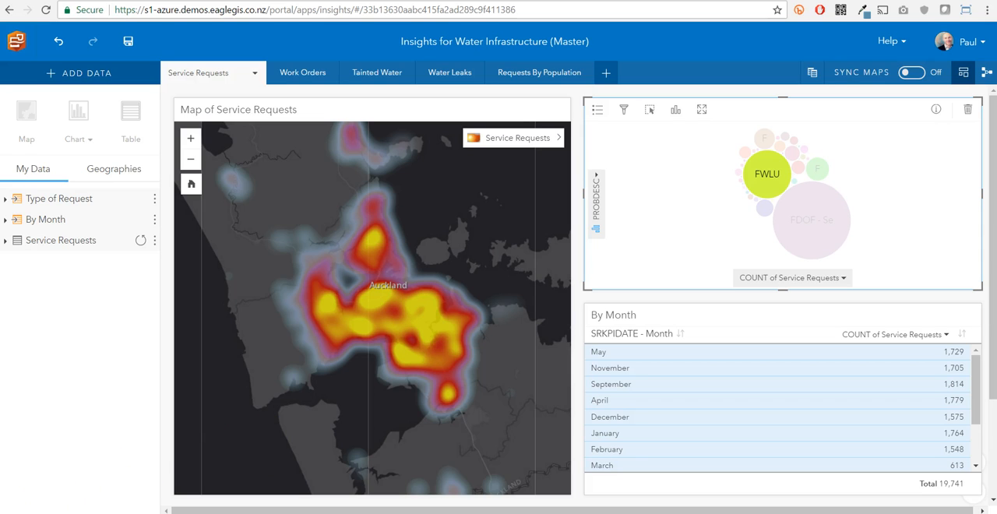
# Step: Add a new page to the workbook and view its Database and Excel data source options
pyautogui.click(606, 71)
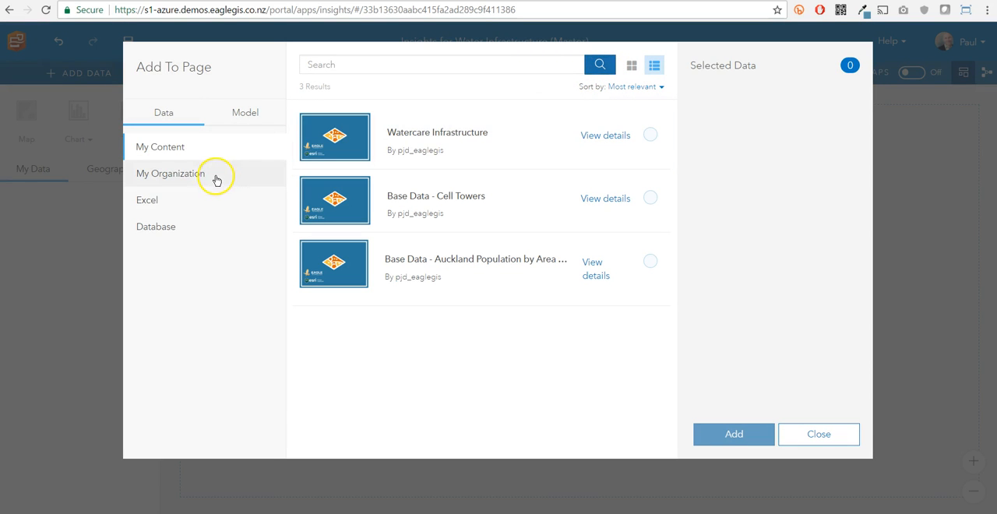
pyautogui.click(192, 225)
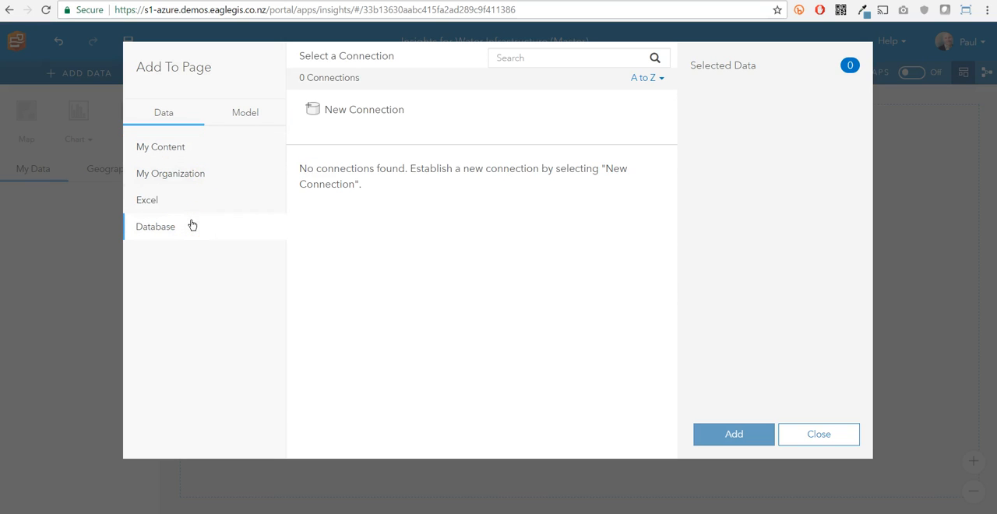
pyautogui.click(195, 200)
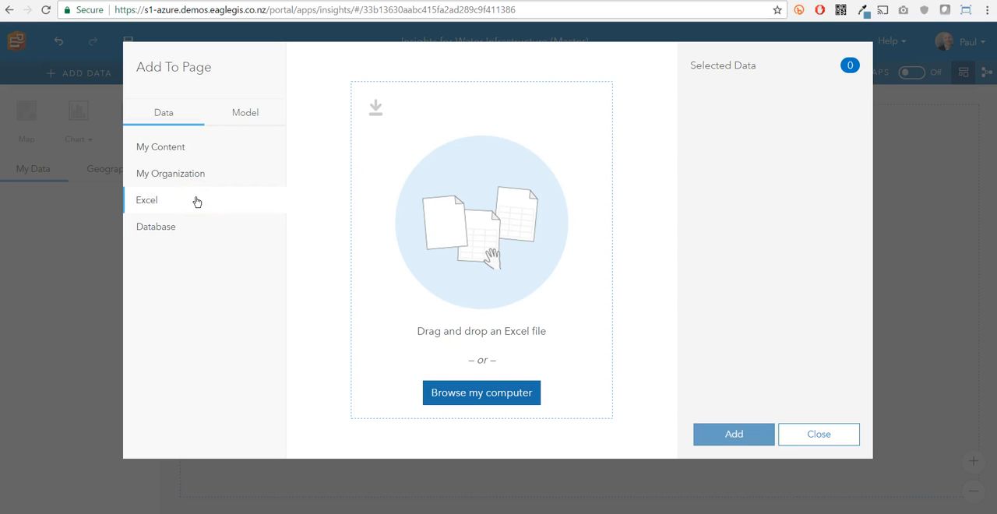
# Step: Search the My Organization content for "watercare"
pyautogui.click(192, 175)
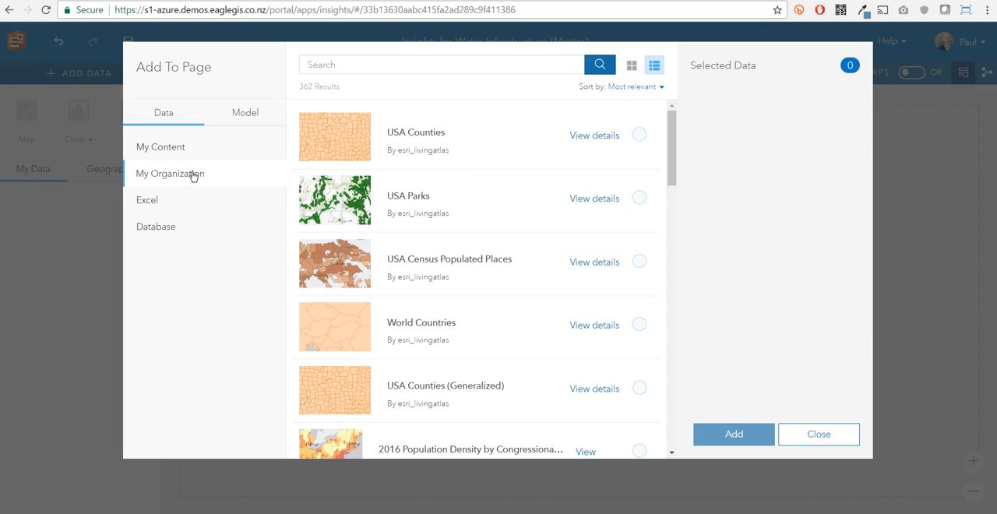
pyautogui.click(357, 66)
pyautogui.write('watercare')
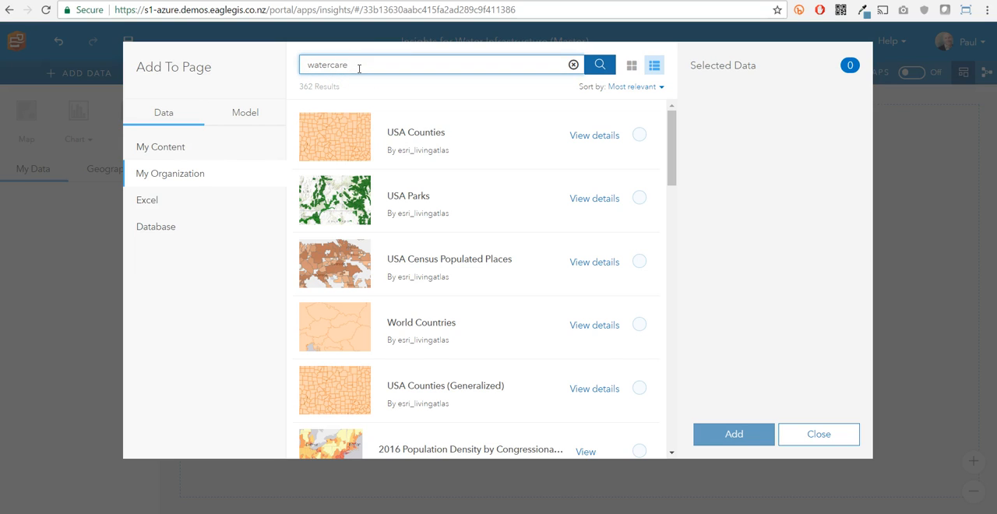
pyautogui.press('Return')
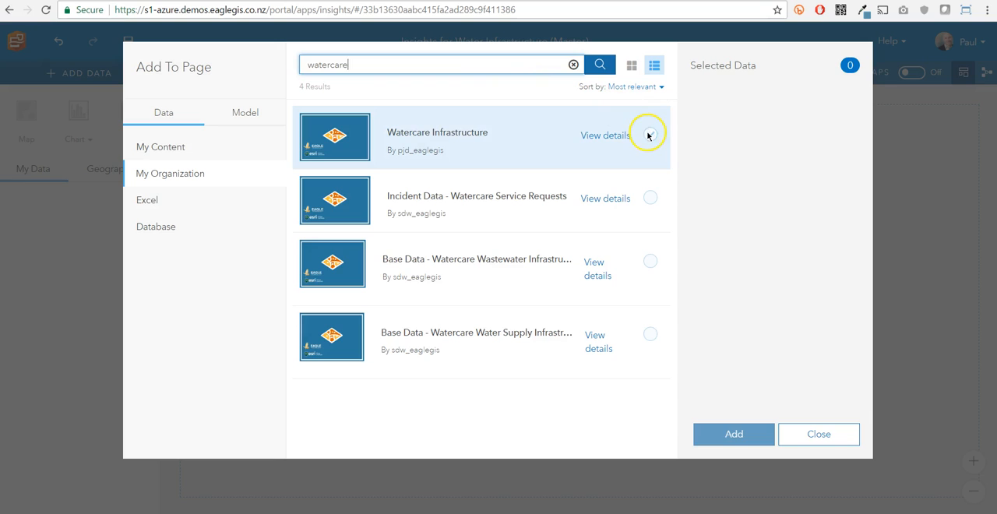
# Step: Add only the Water Pipes and Water Supply Key Assets layers of Watercare Infrastructure to the new page
pyautogui.click(648, 136)
pyautogui.click(700, 159)
pyautogui.click(699, 135)
pyautogui.click(700, 227)
pyautogui.click(701, 251)
pyautogui.click(728, 434)
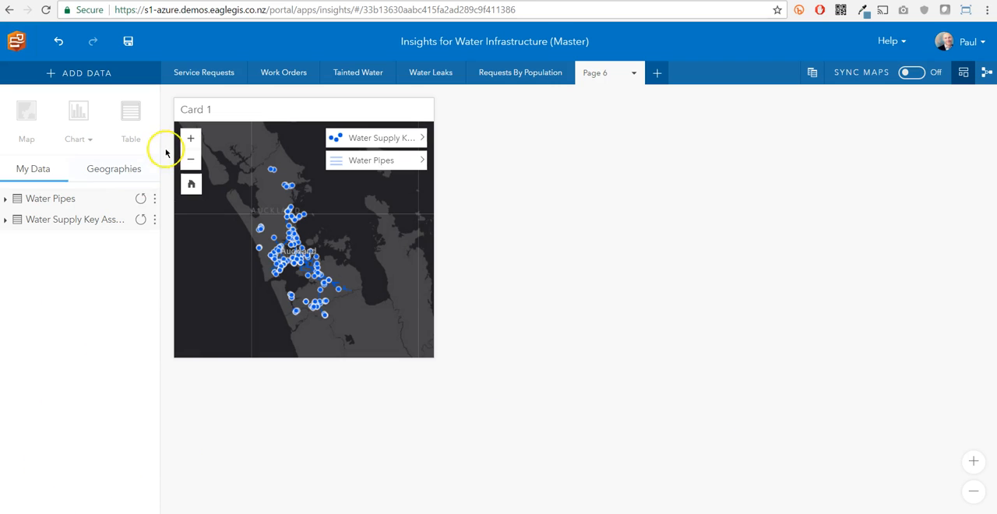
# Step: Create a bar chart card beside the map from the STATUS field of the Water Supply Key Assets dataset
pyautogui.click(192, 137)
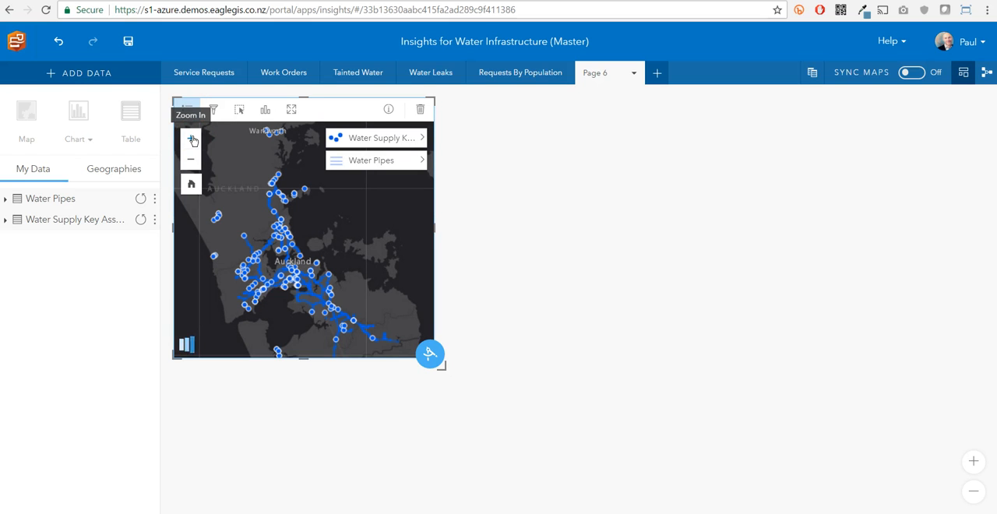
pyautogui.click(8, 200)
pyautogui.click(9, 200)
pyautogui.click(5, 222)
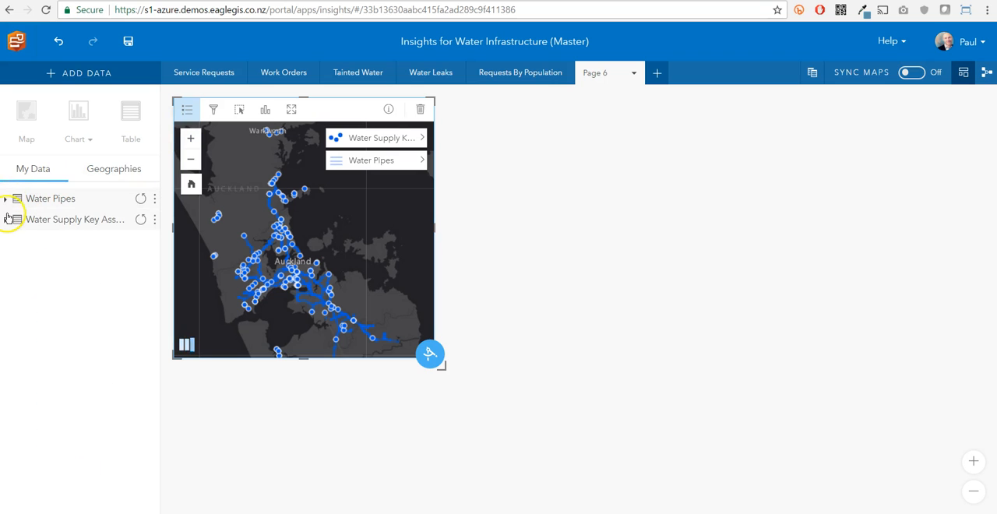
pyautogui.click(10, 290)
pyautogui.scroll(-1, 19, 366)
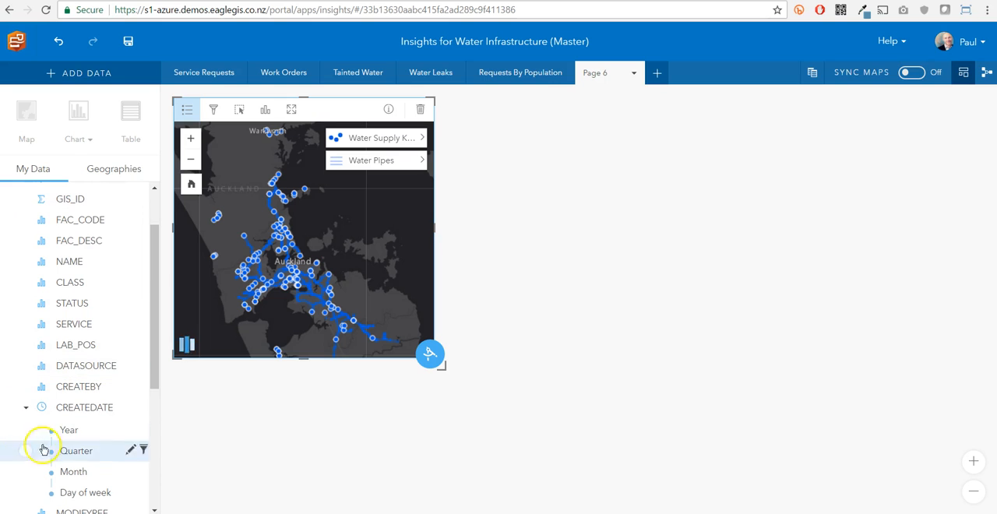
pyautogui.click(9, 305)
pyautogui.moveTo(60, 306); pyautogui.dragTo(590, 225)
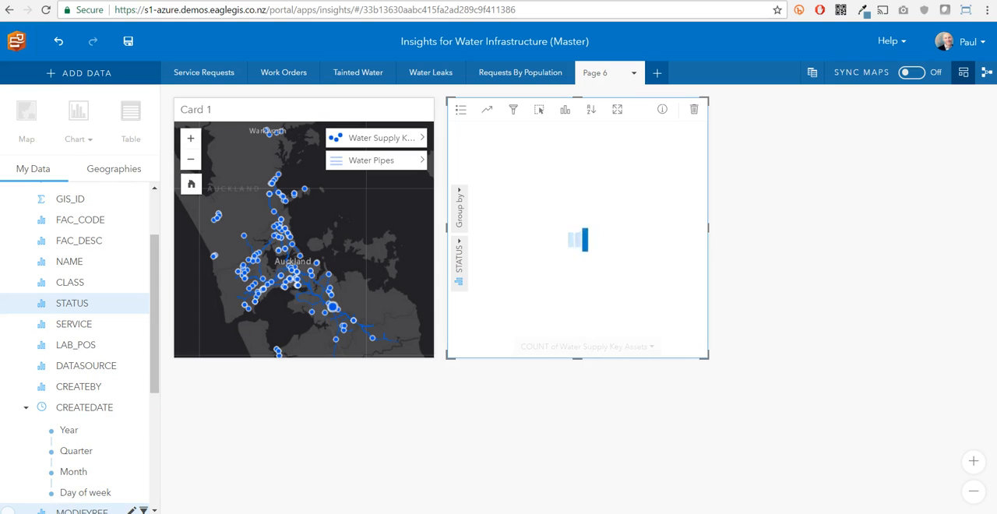
# Step: Select the Built bar and the OOS bar in the status chart to examine the matching assets on the map
pyautogui.moveTo(572, 294)
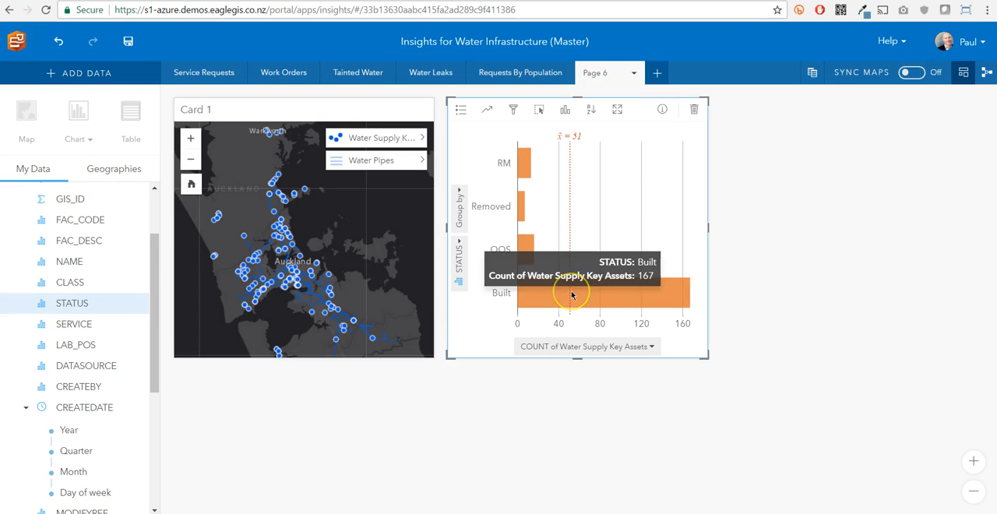
pyautogui.click(571, 294)
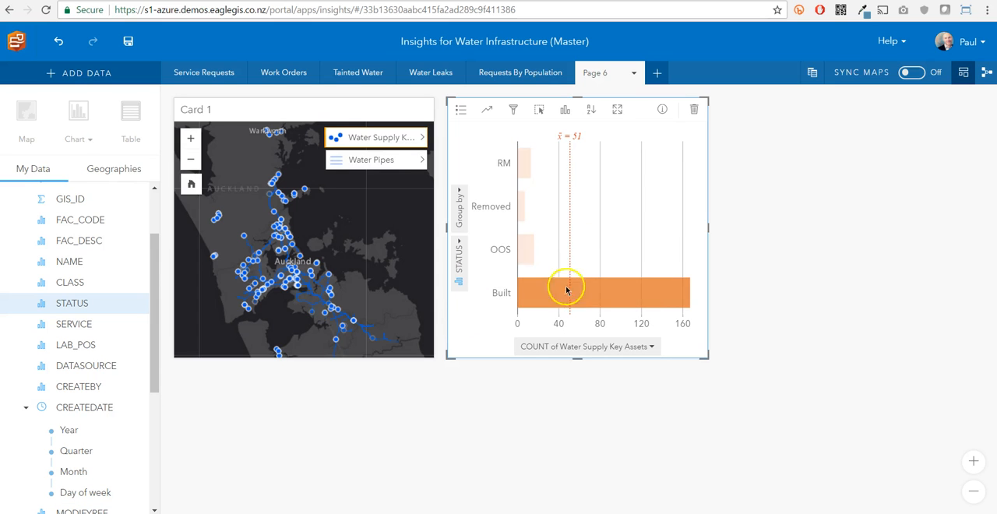
pyautogui.click(527, 252)
pyautogui.moveTo(526, 252)
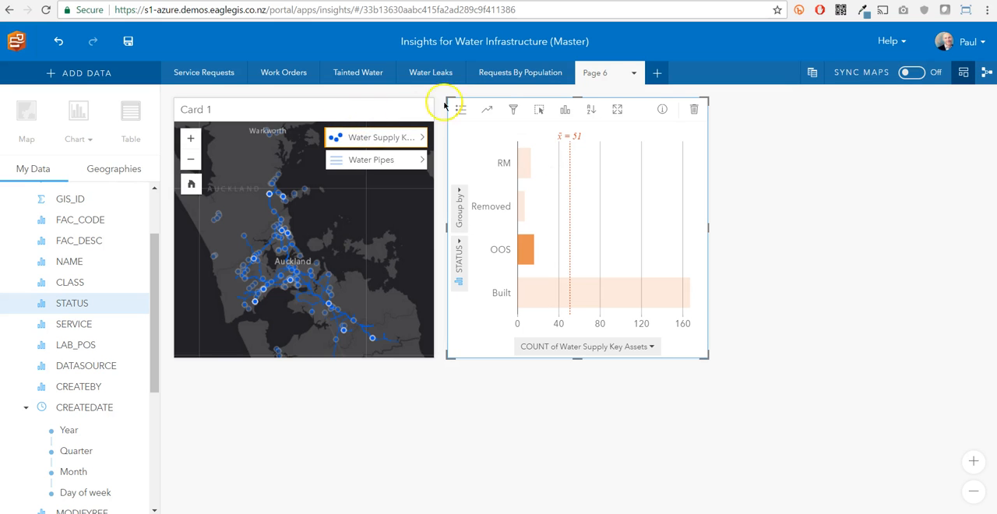
# Step: View the status chart card's information and refresh the Water Supply Key Assets dataset
pyautogui.click(661, 112)
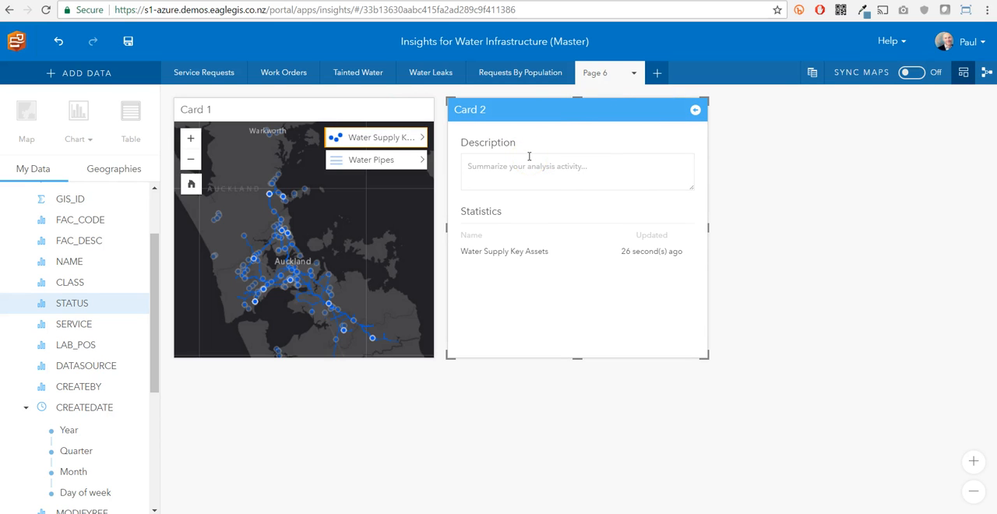
pyautogui.moveTo(154, 294); pyautogui.dragTo(154, 223)
pyautogui.click(130, 240)
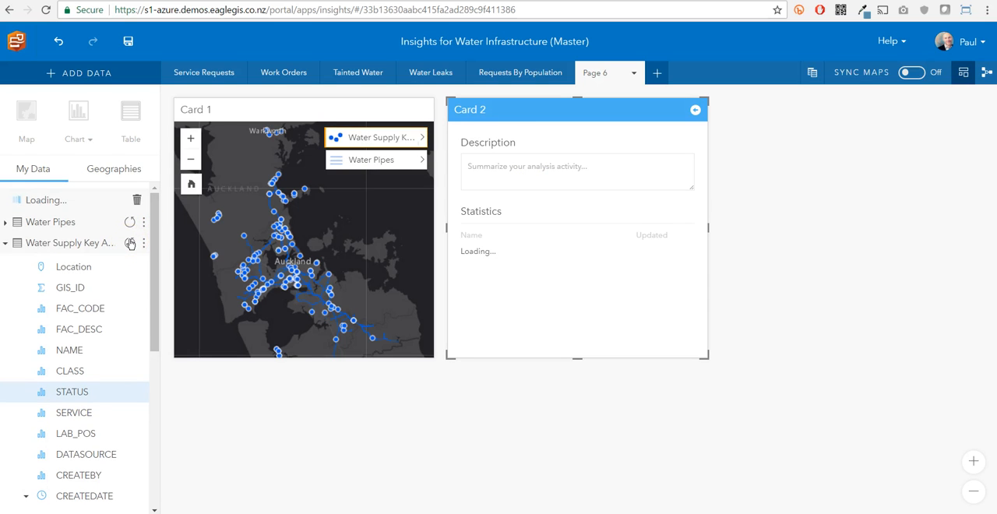
pyautogui.click(585, 71)
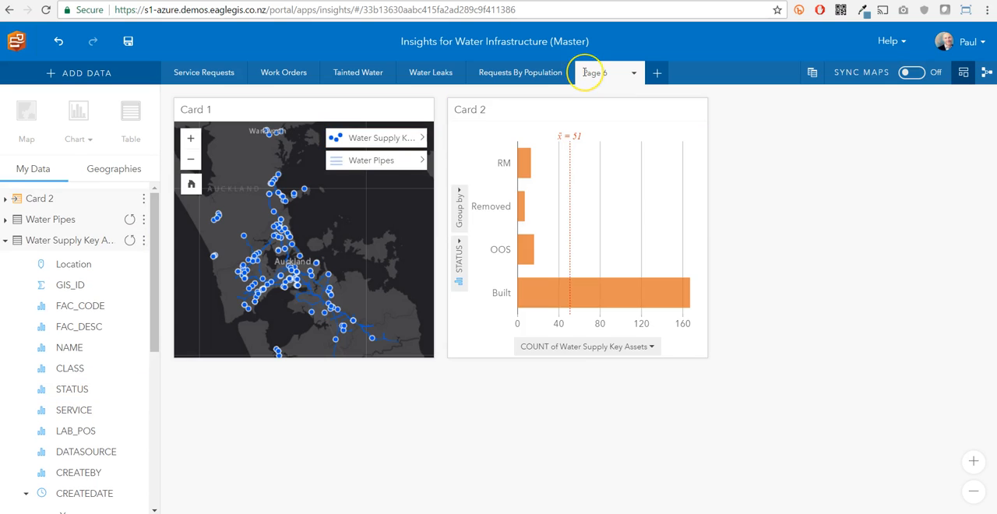
# Step: Show the Work Orders page and select peaks around 1920, 1930 and 1960 in the Age of Infrastructure chart to examine them on the map
pyautogui.click(289, 74)
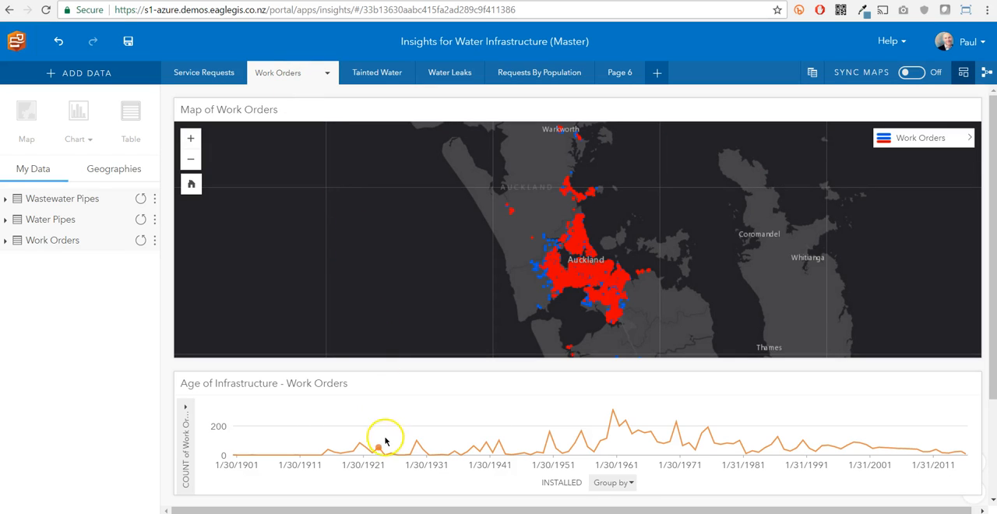
pyautogui.click(362, 446)
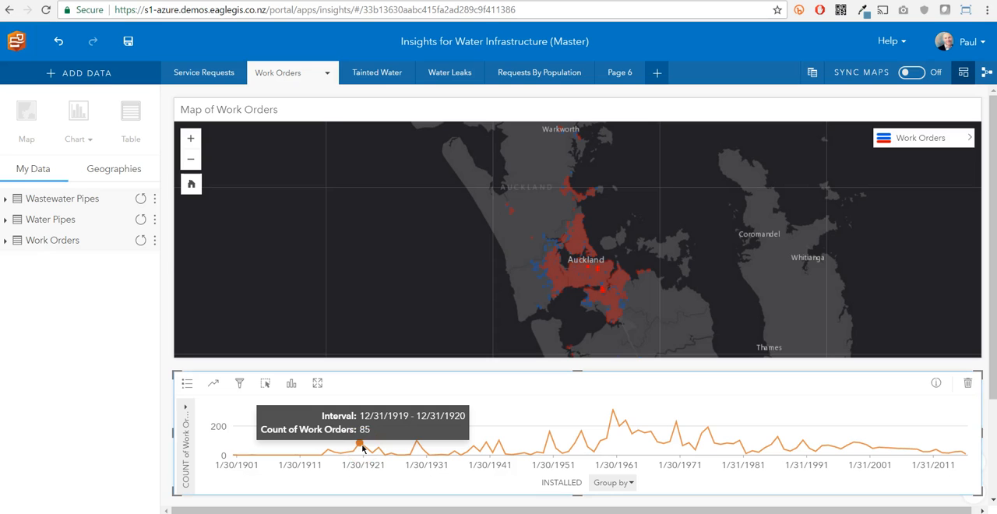
pyautogui.click(417, 442)
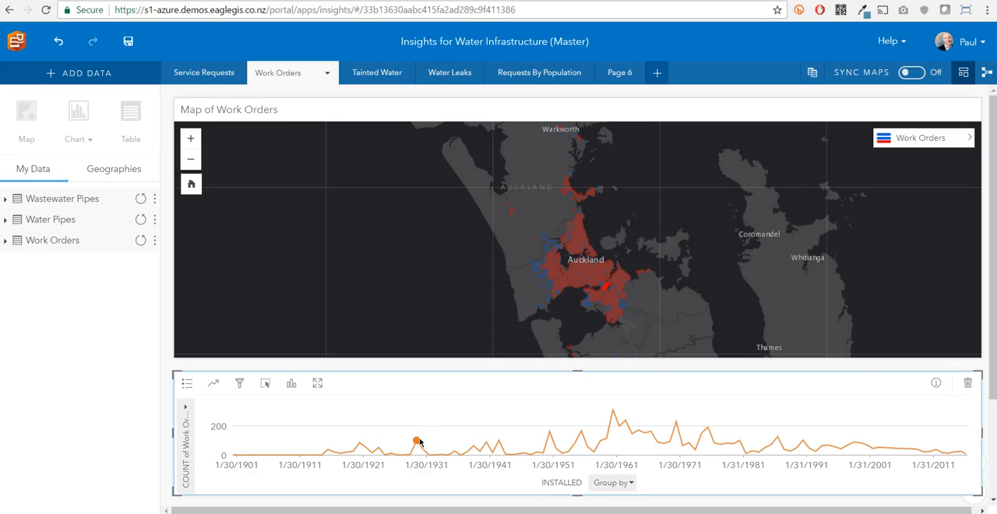
pyautogui.click(613, 413)
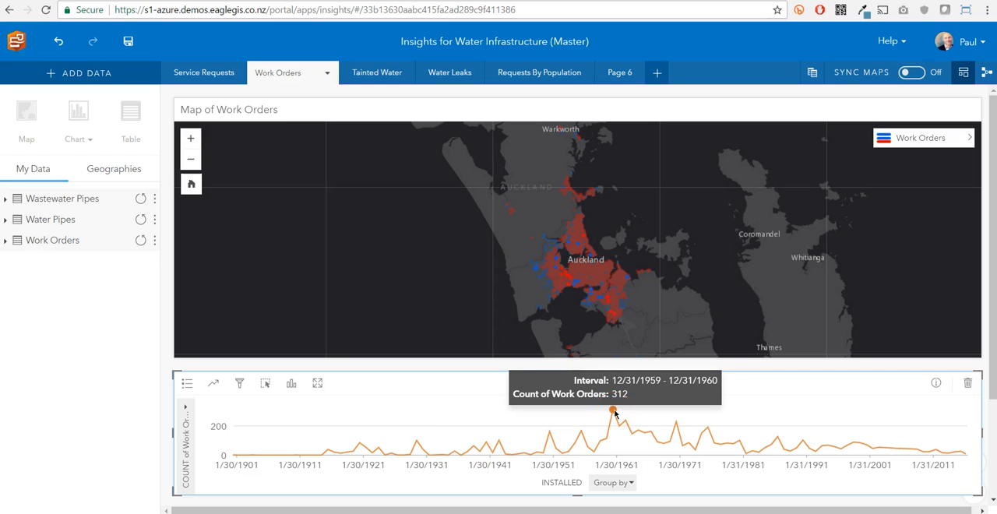
# Step: Select the 1970, 1975 and 1960 peaks in the Age of Infrastructure chart to examine their work orders on the Auckland map
pyautogui.moveTo(547, 249); pyautogui.dragTo(585, 305)
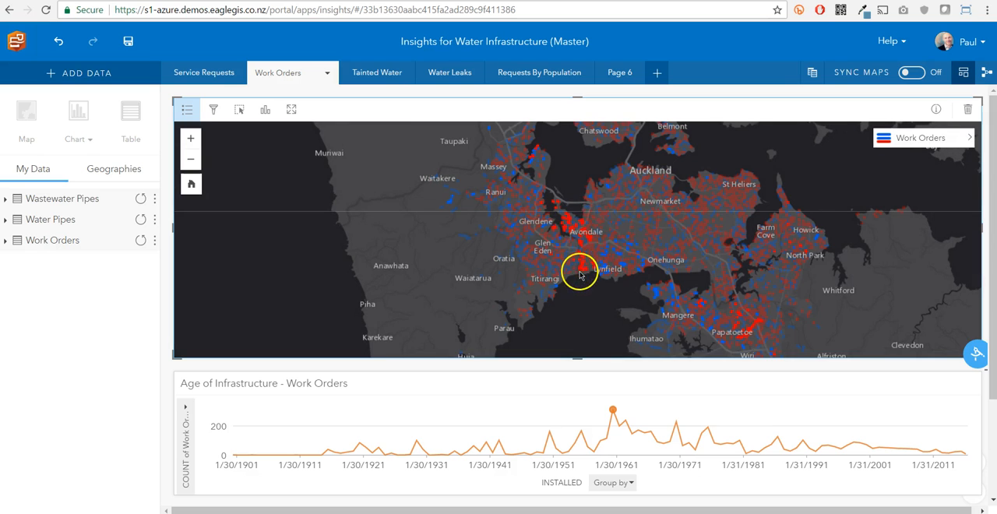
pyautogui.moveTo(677, 426)
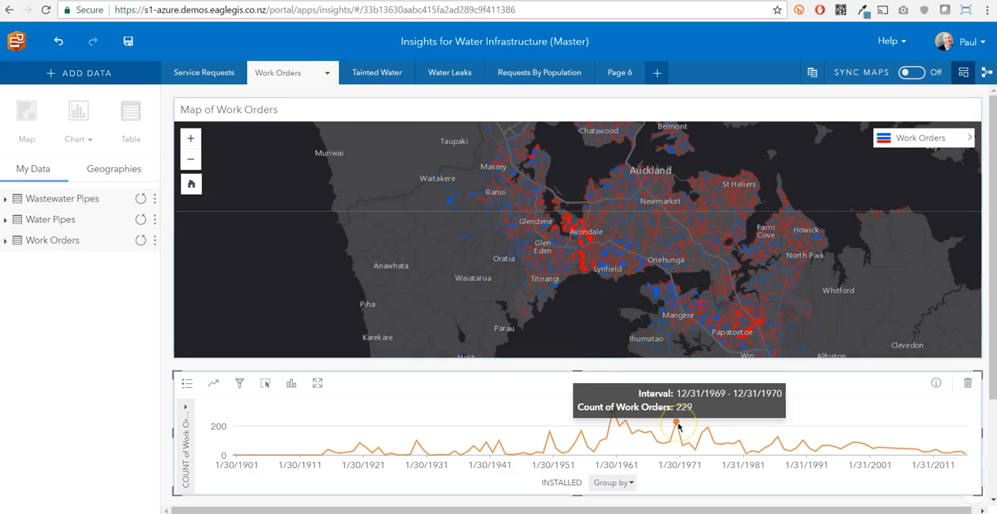
pyautogui.moveTo(727, 271); pyautogui.dragTo(693, 221)
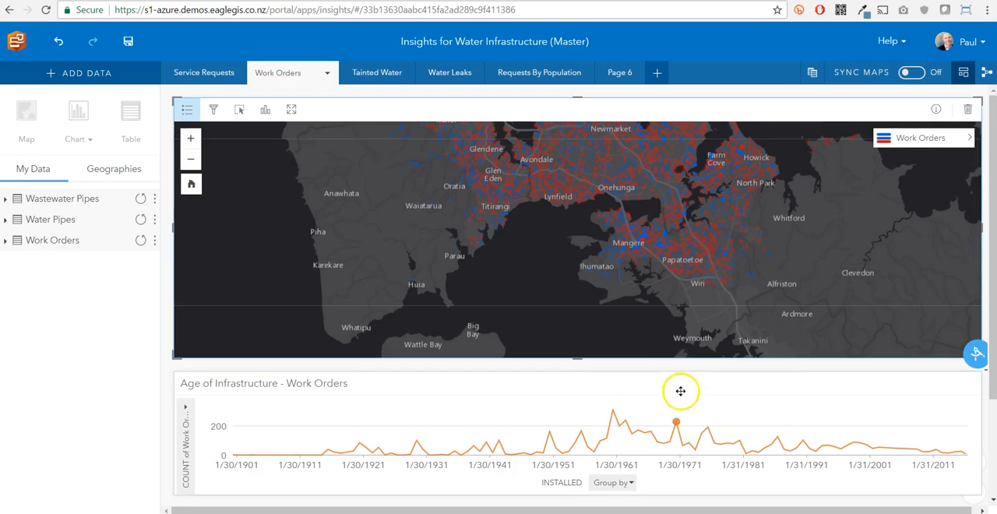
pyautogui.click(707, 427)
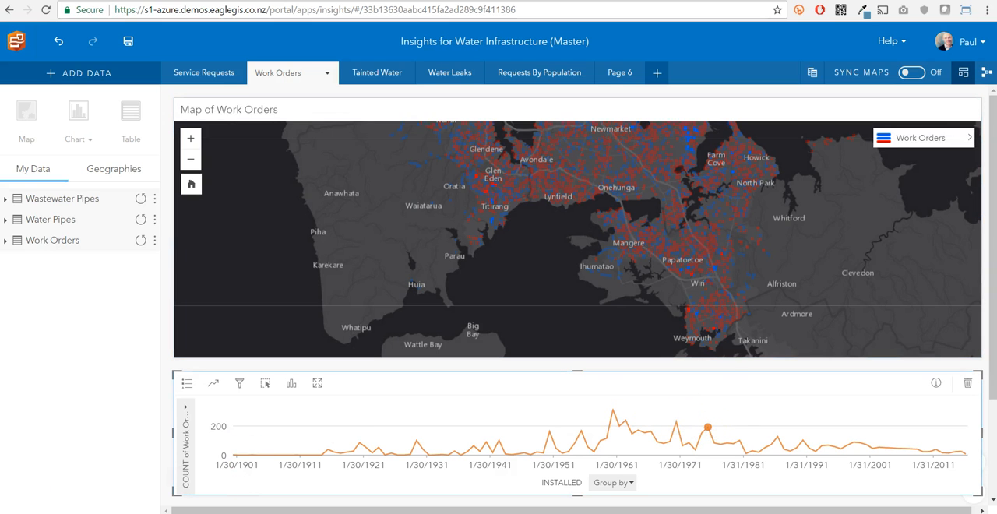
pyautogui.click(614, 410)
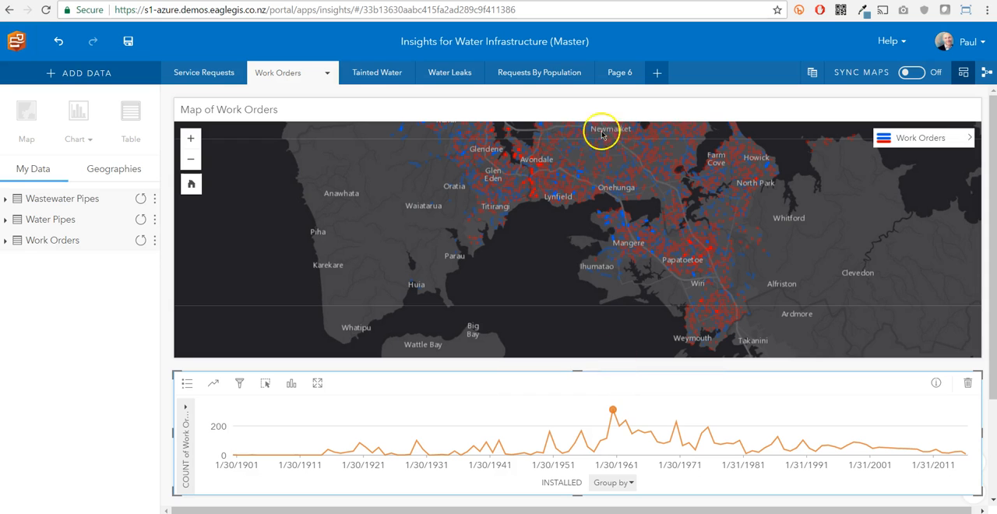
# Step: Show the Requests By Population page and view the layer style of the map's Count of Service Requests layer
pyautogui.click(539, 73)
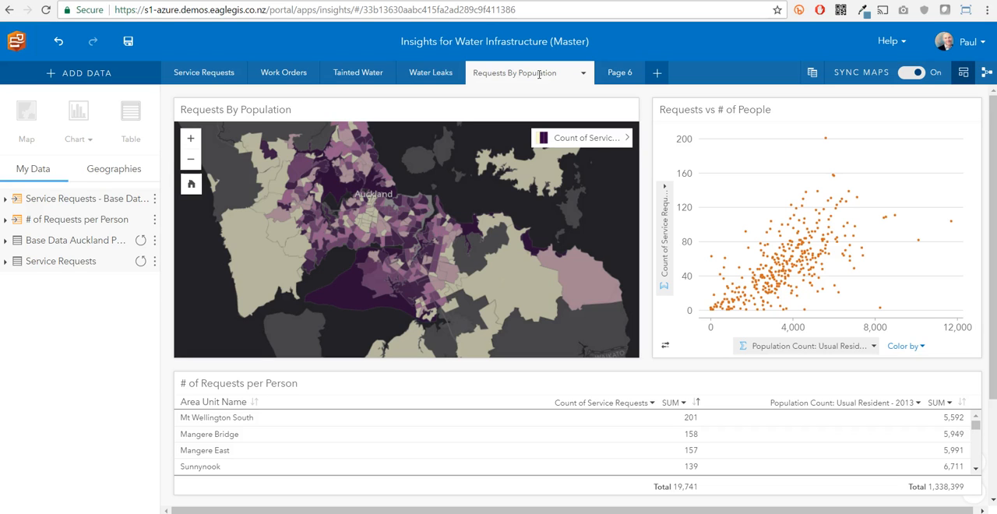
pyautogui.click(628, 138)
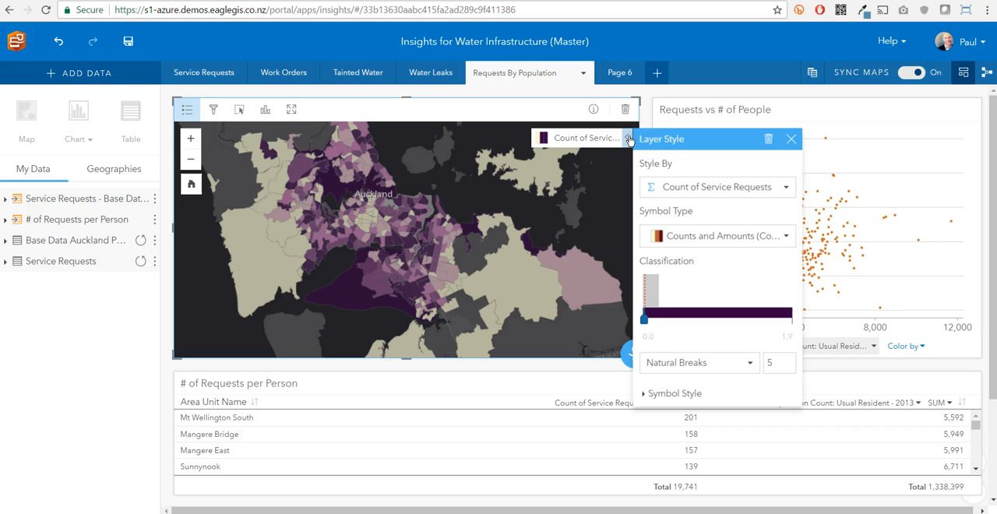
pyautogui.click(631, 354)
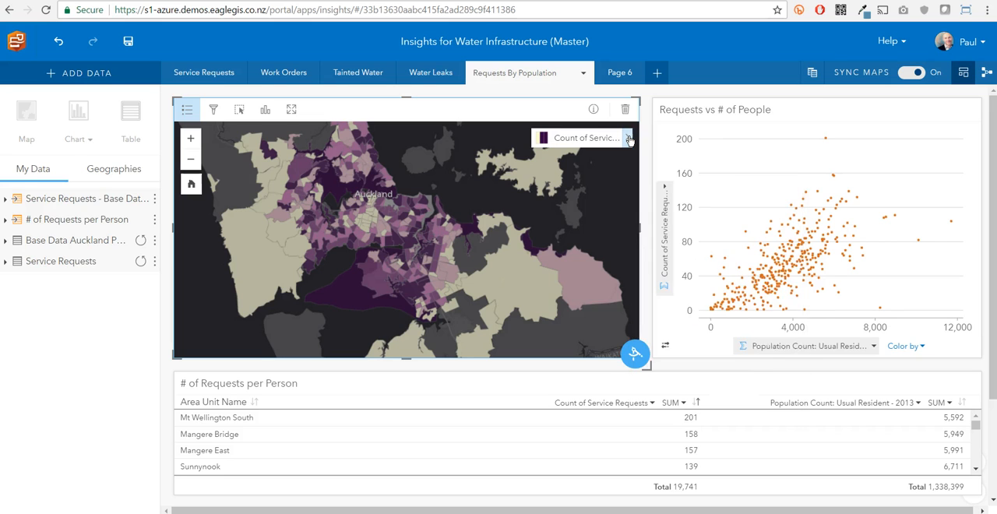
pyautogui.click(634, 354)
pyautogui.click(640, 352)
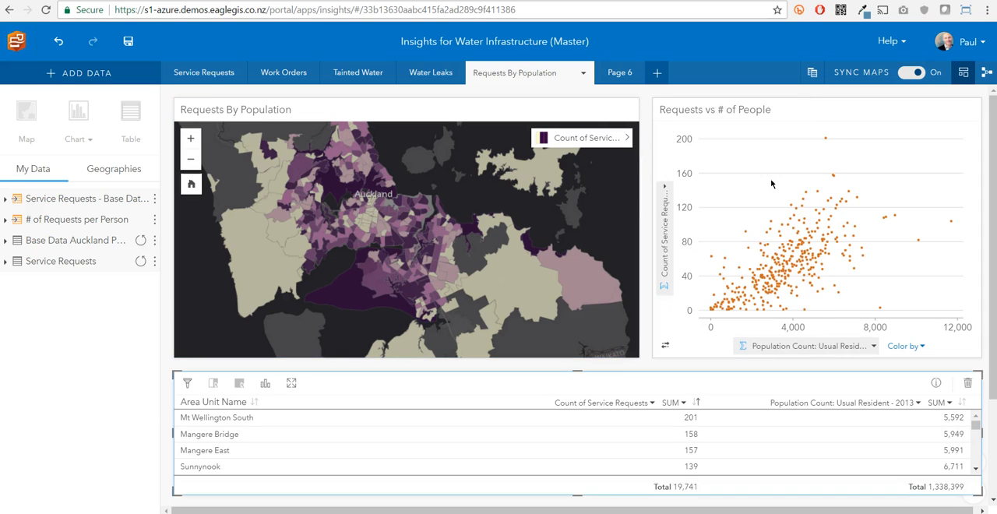
# Step: Add a trend line to the Requests vs # of People scatter plot, trying Linear and settling on Exponential
pyautogui.click(861, 156)
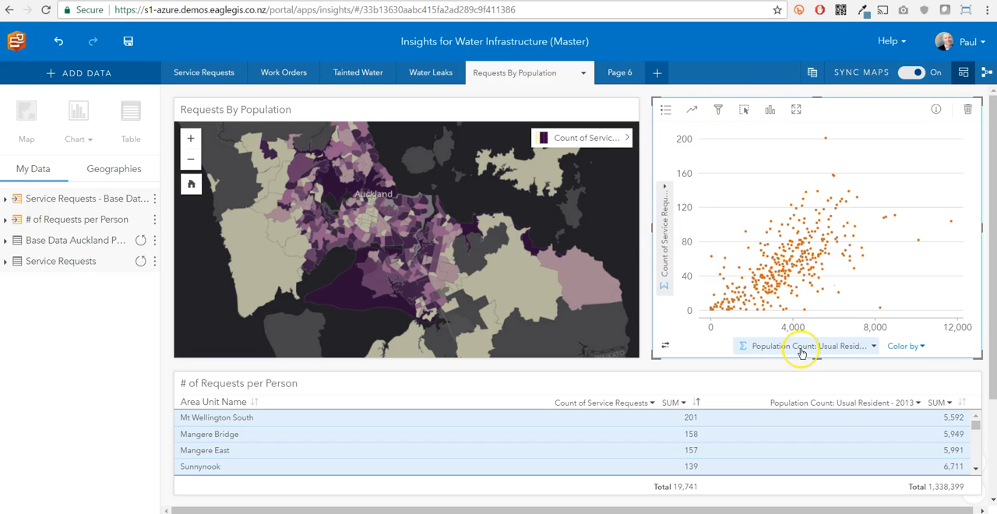
pyautogui.click(692, 110)
pyautogui.click(494, 153)
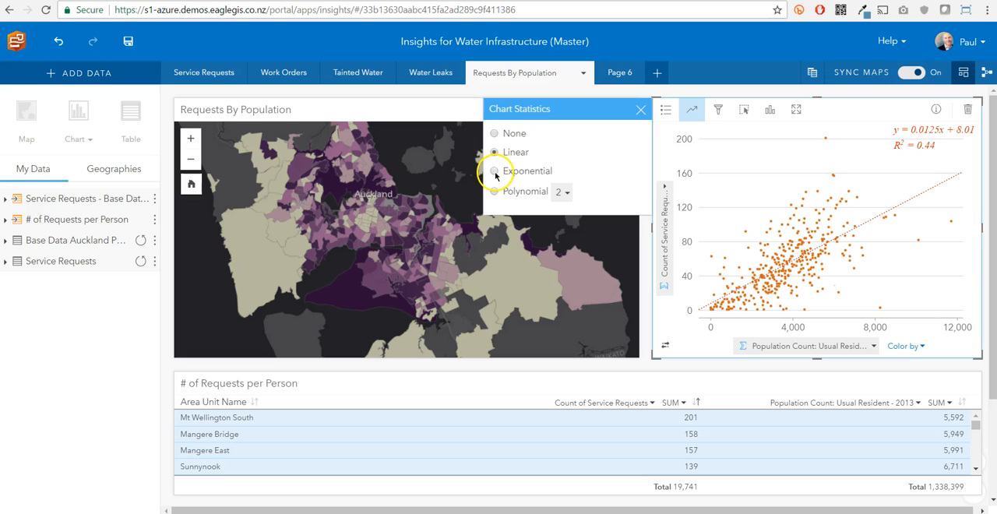
pyautogui.click(494, 172)
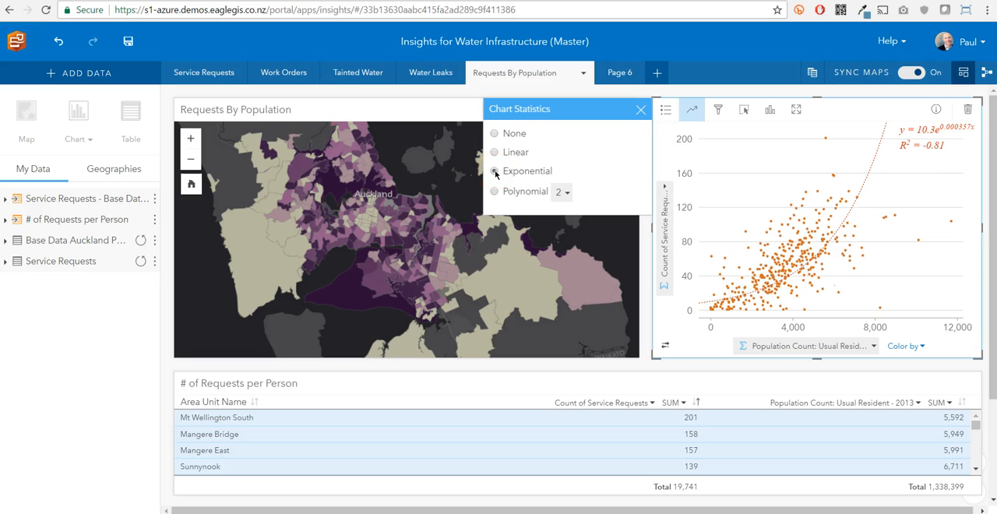
pyautogui.click(640, 109)
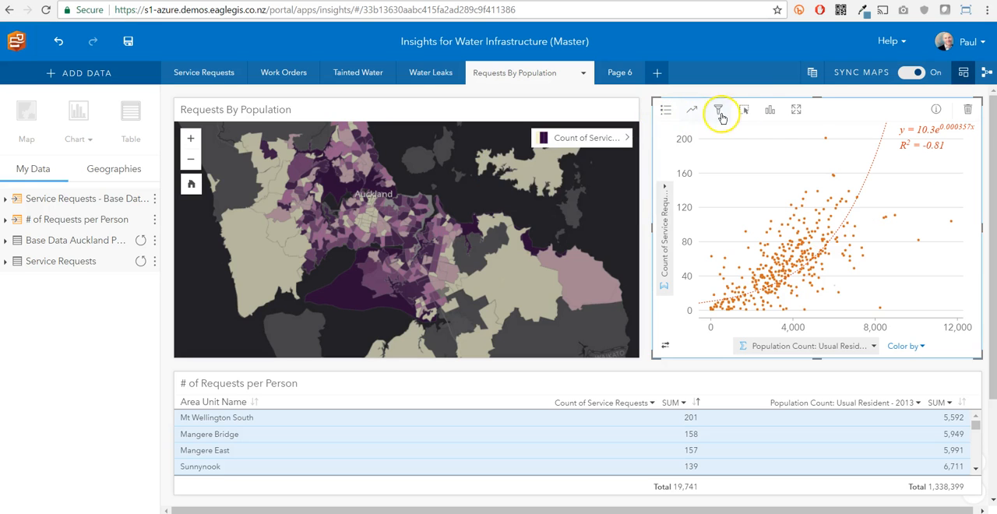
# Step: Select the two highest-request points and two low-request points near 6,000 residents in the scatter plot to examine their areas in the map and table
pyautogui.click(742, 110)
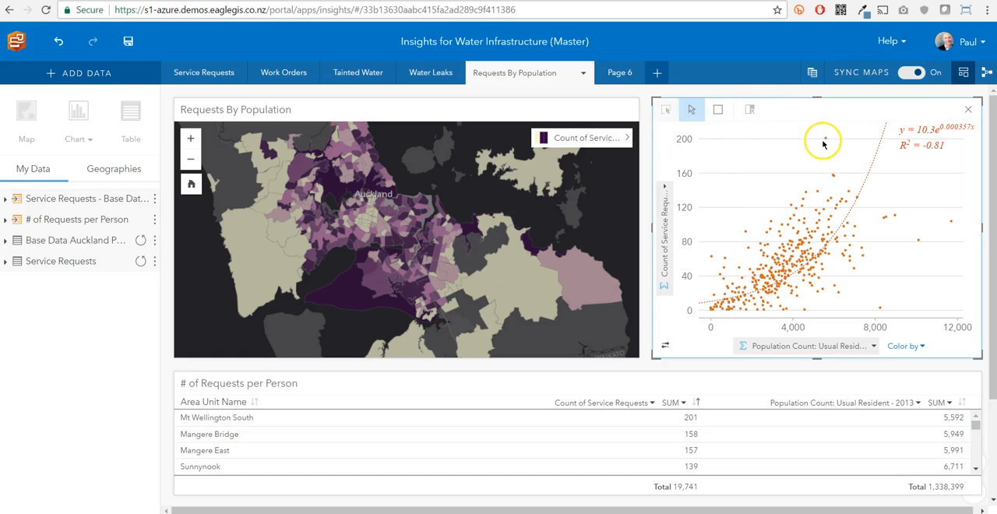
pyautogui.click(826, 138)
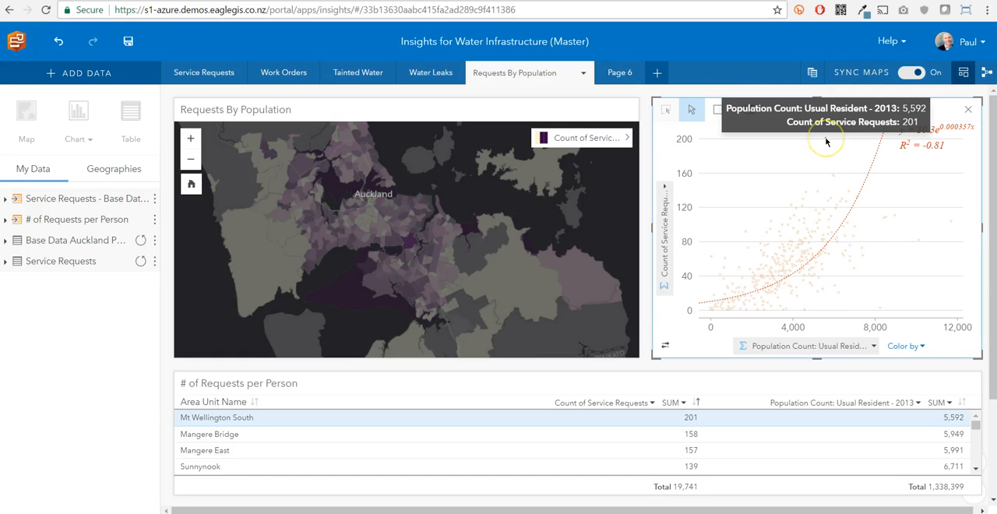
pyautogui.keyDown('ctrl'); pyautogui.click(834, 178); pyautogui.keyUp('ctrl')
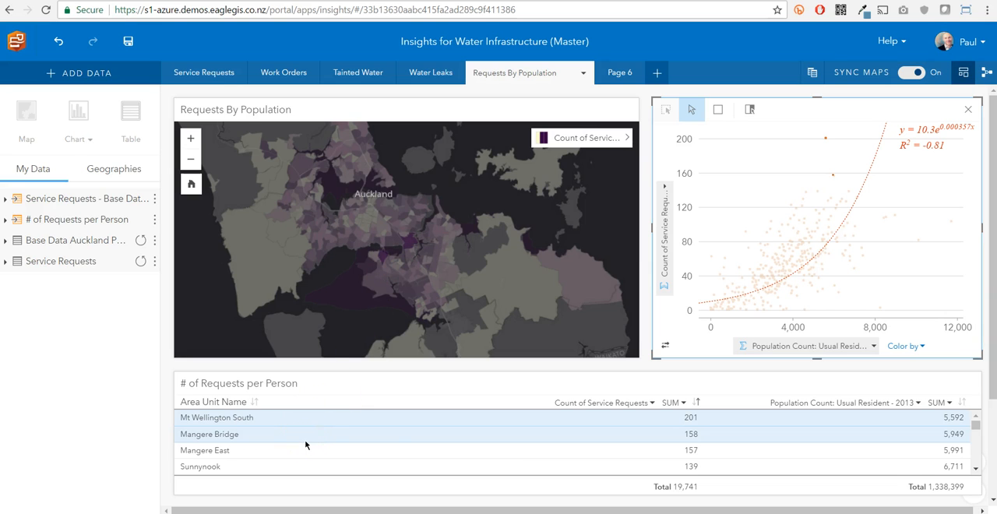
pyautogui.click(839, 296)
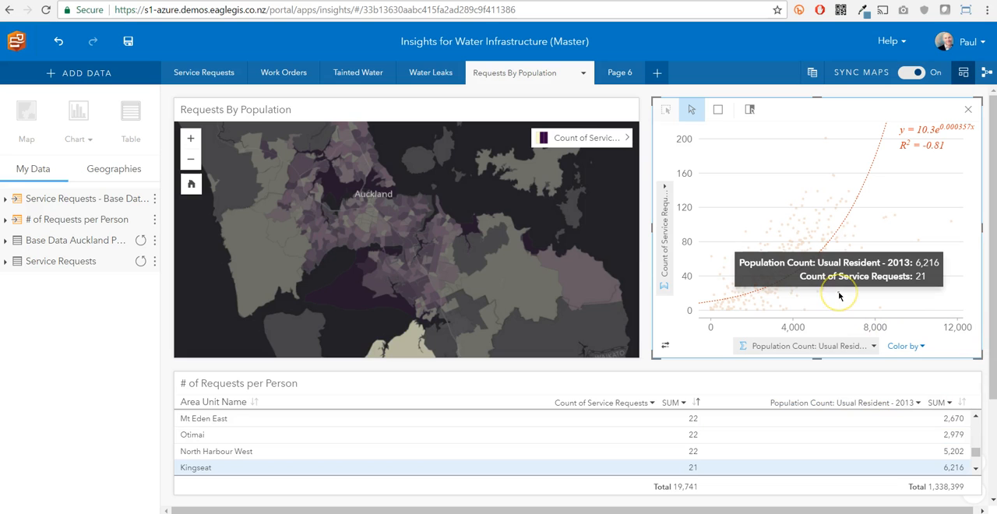
pyautogui.click(839, 287)
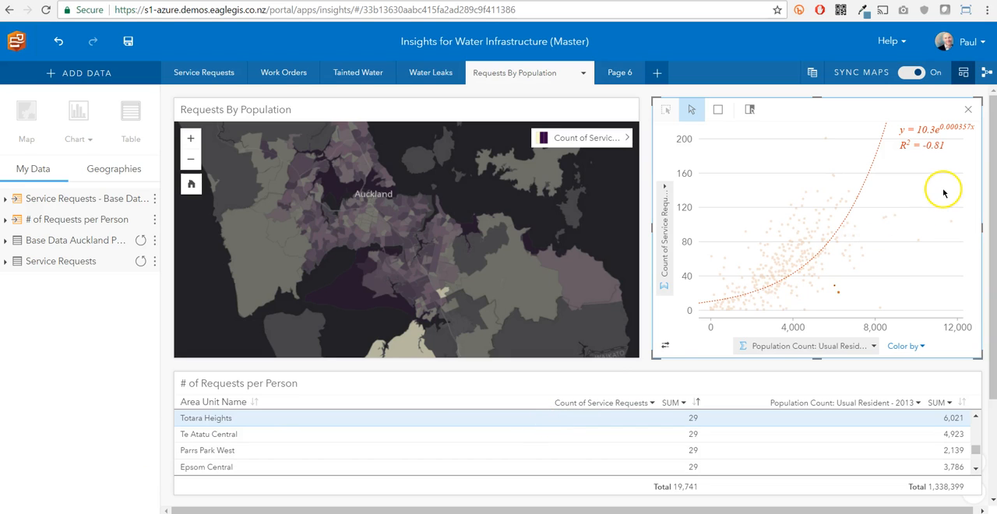
# Step: Examine the analysis workflows of the Requests By Population and Work Orders pages, and return Work Orders to its card layout
pyautogui.click(986, 72)
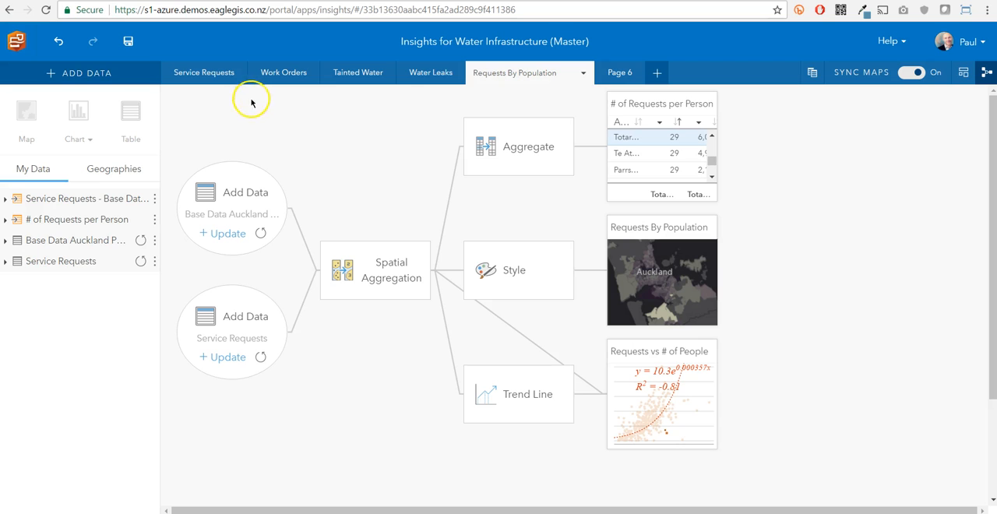
pyautogui.click(277, 78)
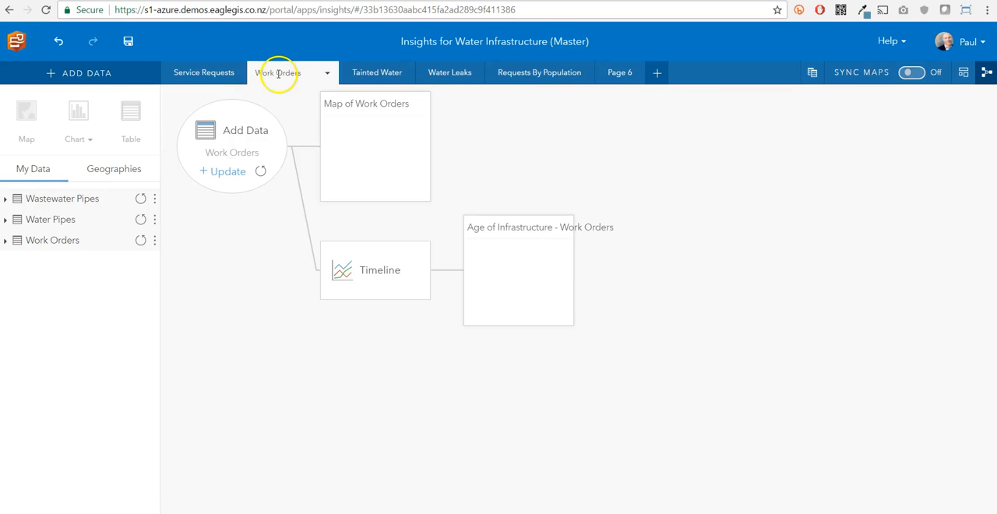
pyautogui.click(964, 73)
pyautogui.moveTo(615, 411)
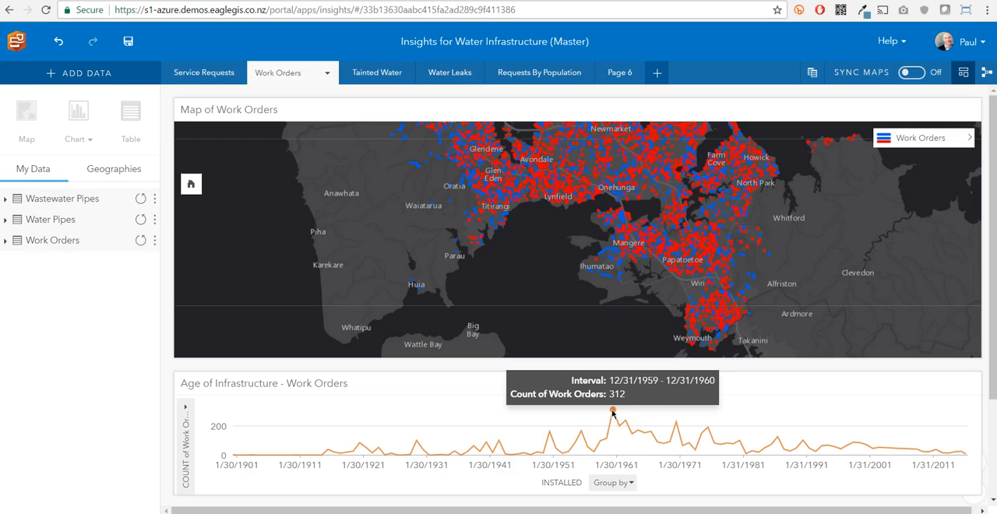
# Step: View the print preview of the Work Orders page and close it without printing
pyautogui.click(328, 74)
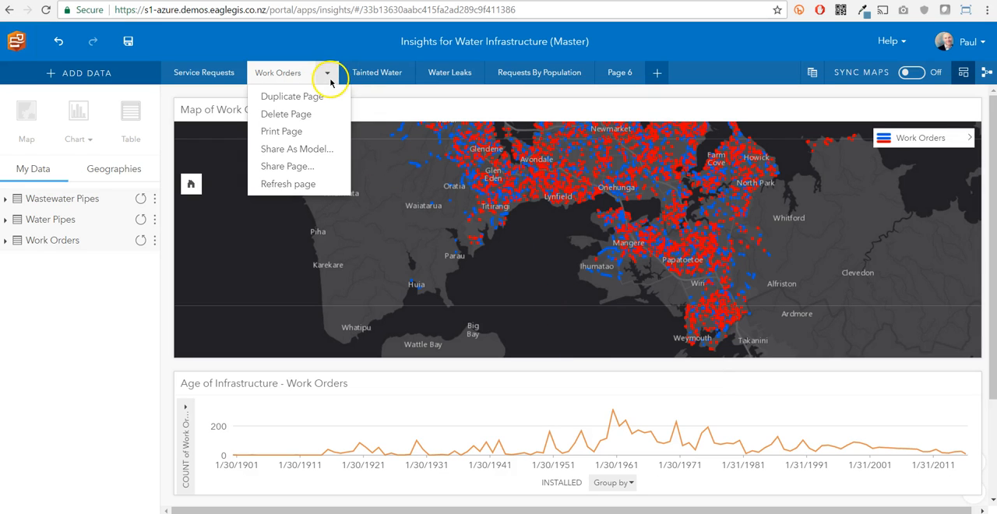
pyautogui.click(289, 132)
pyautogui.click(283, 137)
pyautogui.click(272, 130)
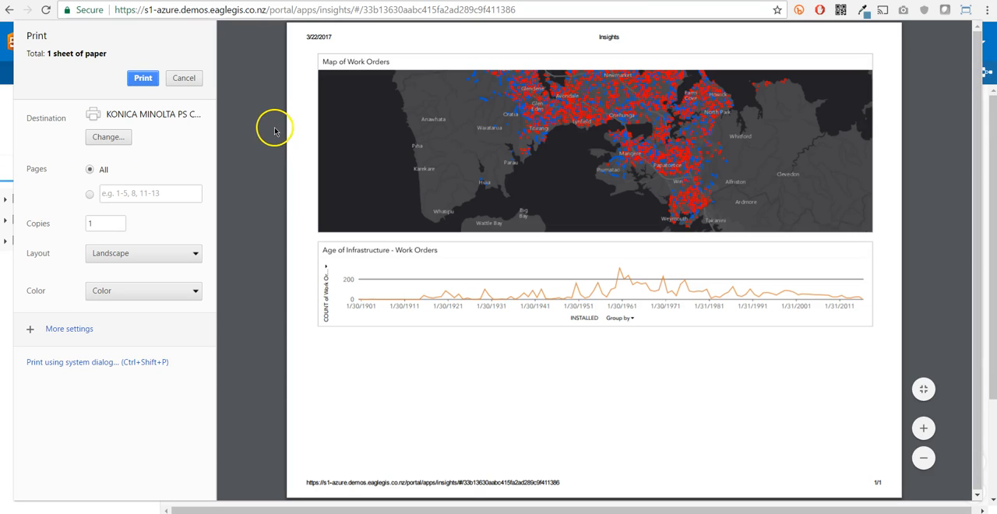
pyautogui.click(185, 79)
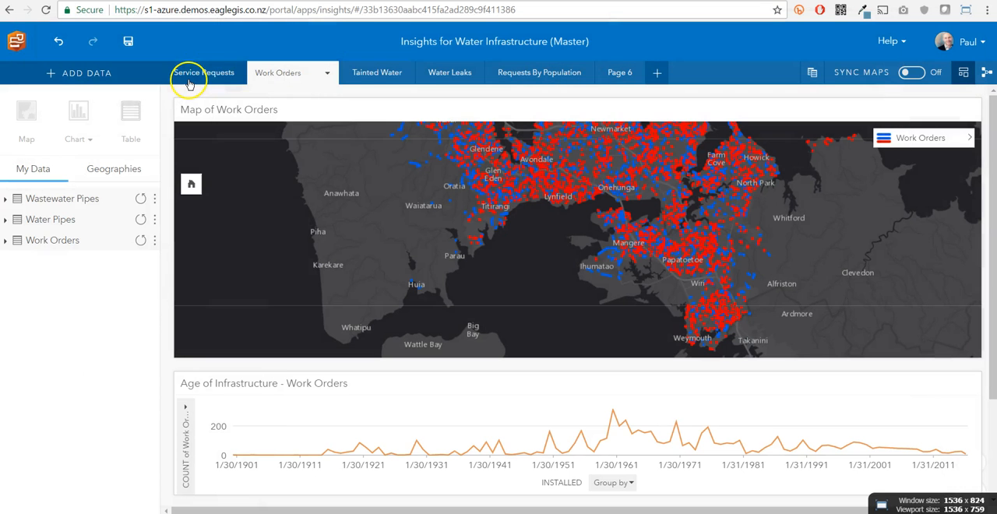
# Step: Share the Work Orders page with Everyone (public) and ArcGIS Enterprise, keeping the suggested title and the insights tag
pyautogui.click(326, 73)
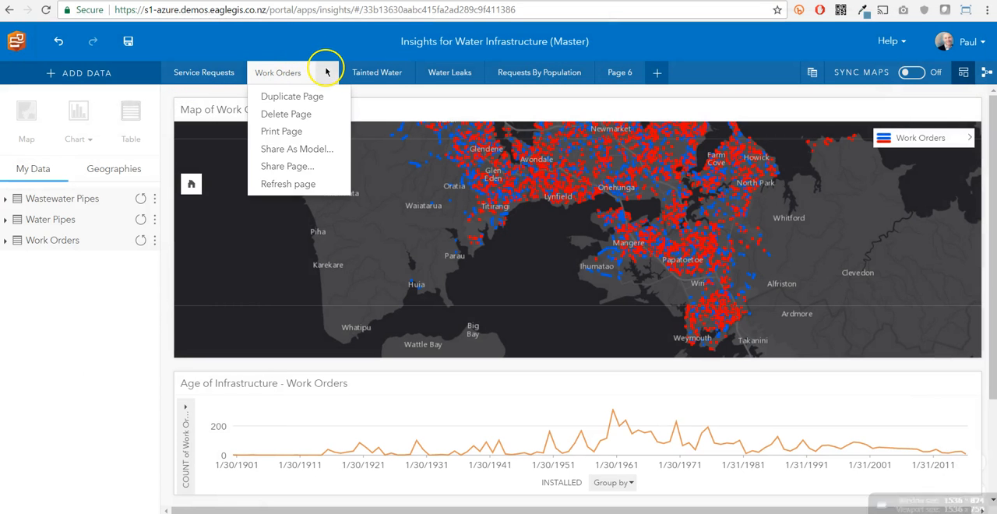
pyautogui.click(298, 170)
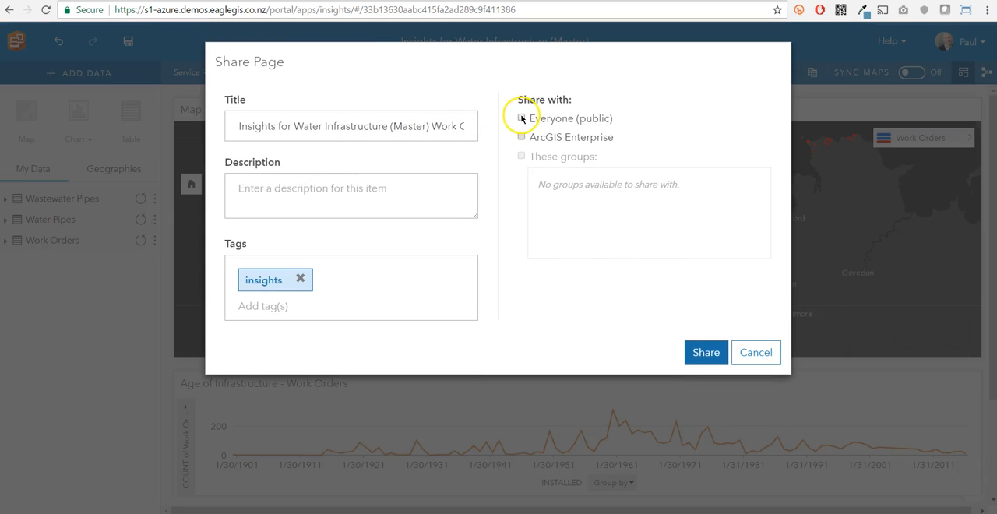
pyautogui.click(521, 137)
pyautogui.click(521, 118)
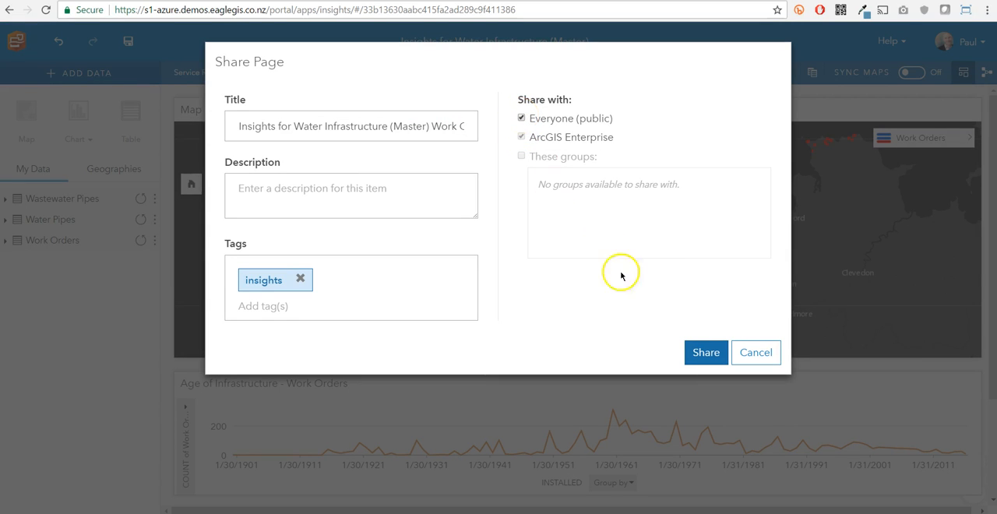
pyautogui.click(704, 353)
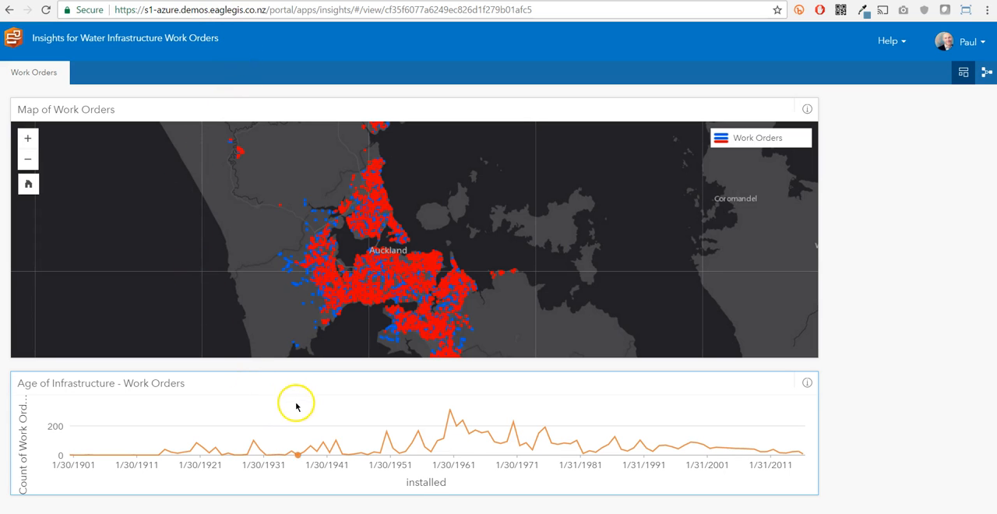
# Step: Select the 1960, 1970 and 1955 peaks in the shared page's Age of Infrastructure chart to examine the linked work orders on the map
pyautogui.click(449, 413)
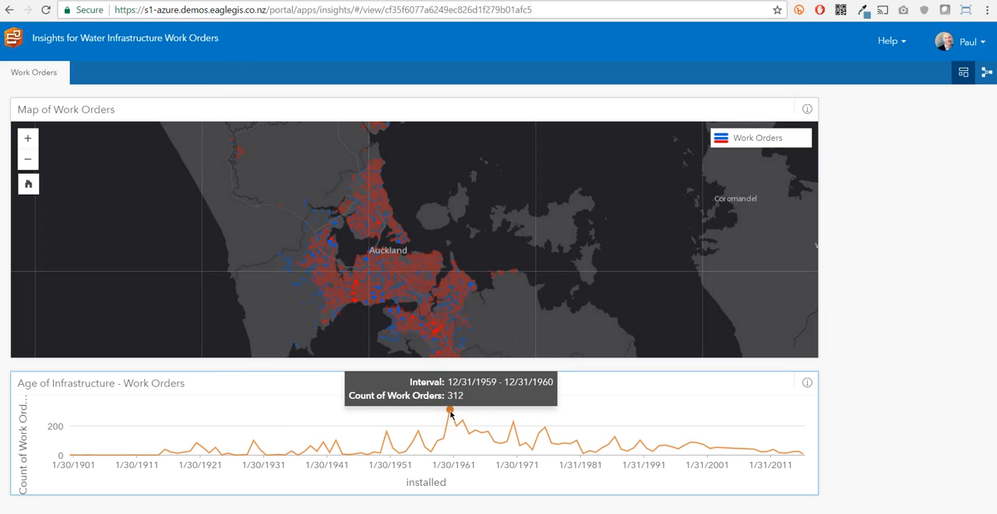
pyautogui.click(522, 433)
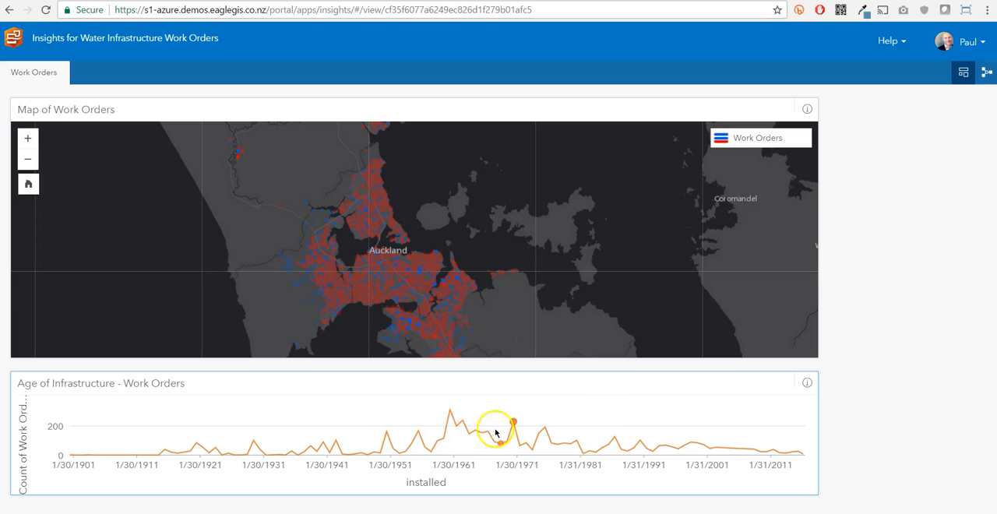
pyautogui.click(451, 415)
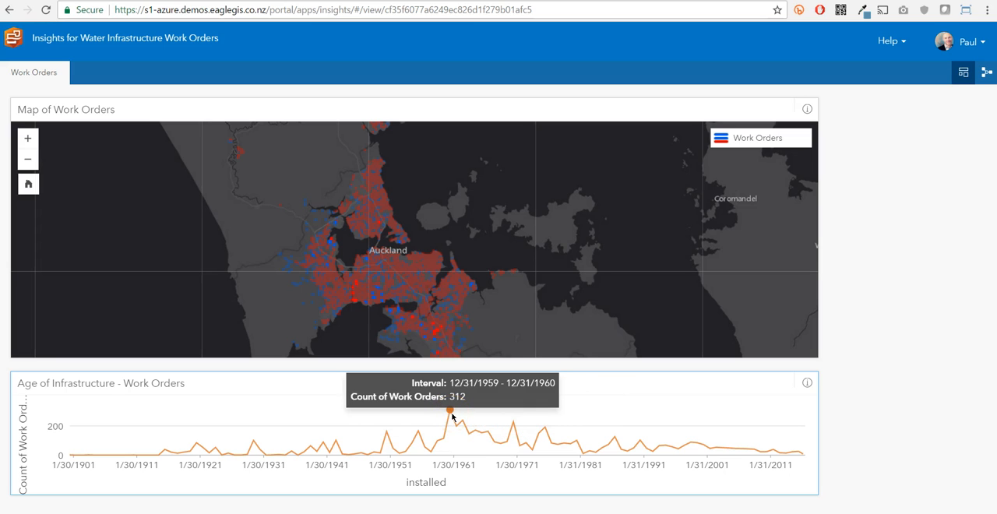
pyautogui.click(419, 432)
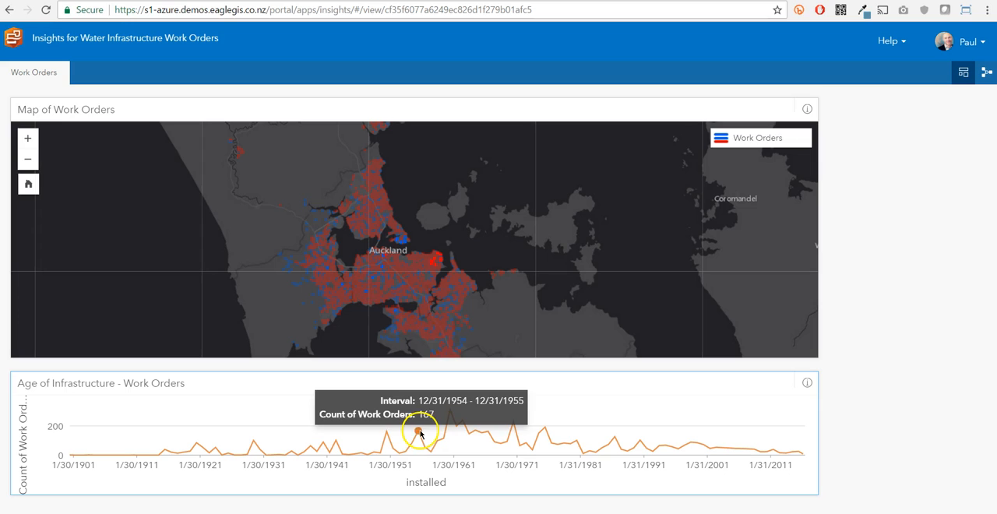